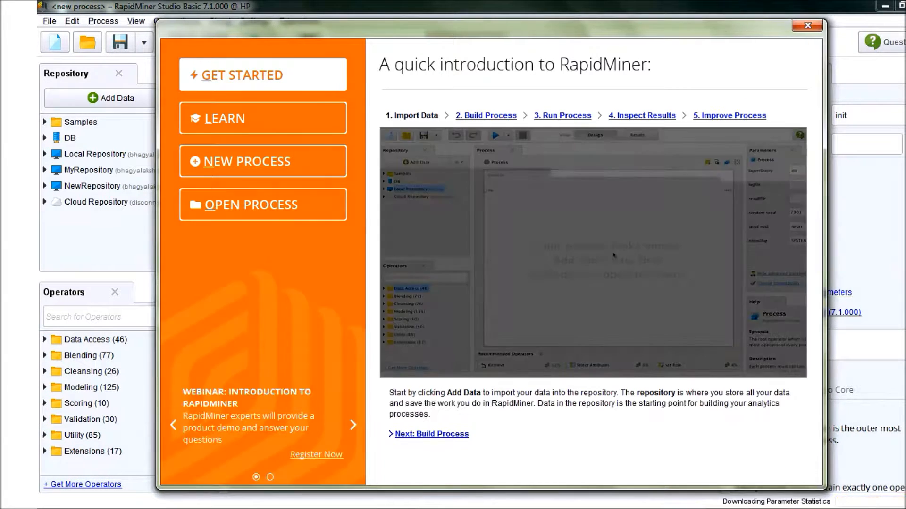
- Close the introduction window, look at the Results view and return to the Design view
click(807, 25)
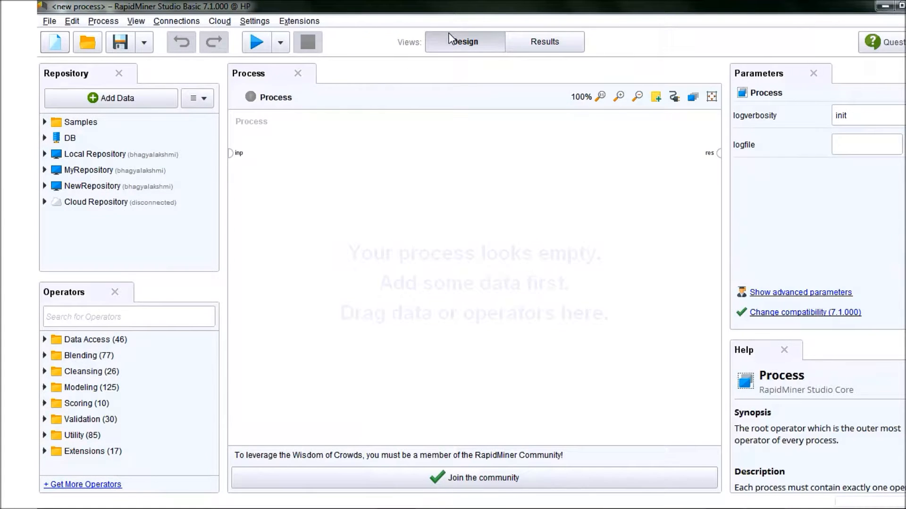
click(523, 43)
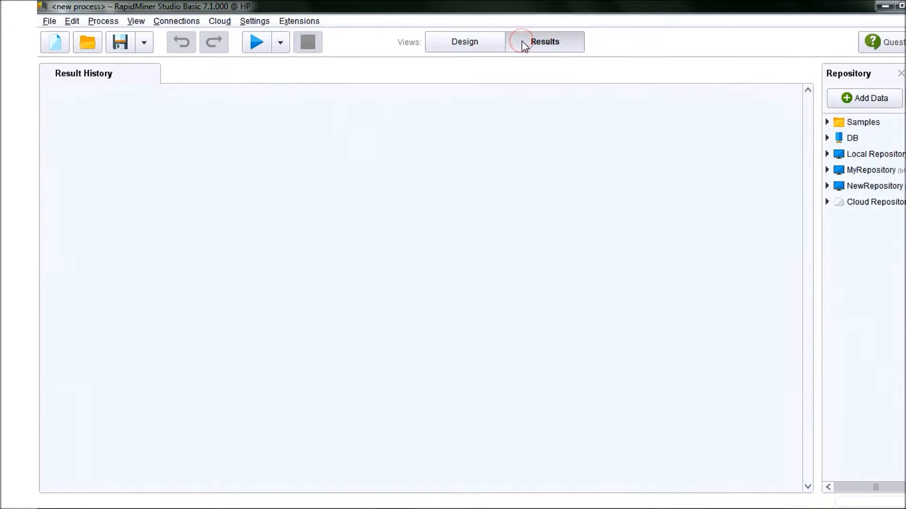
click(467, 47)
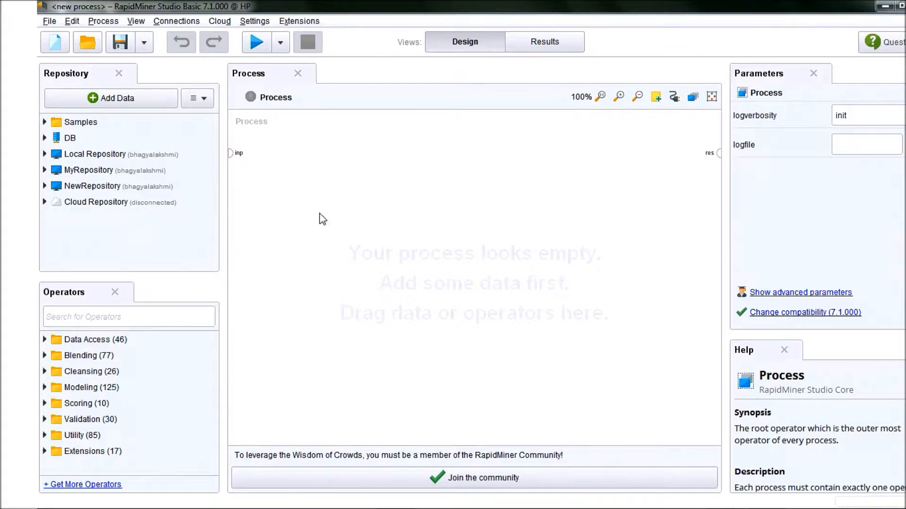
- Try rearranging the Repository panel in the Design view, and restore the default view
drag(78, 77, 823, 113)
drag(776, 75, 52, 113)
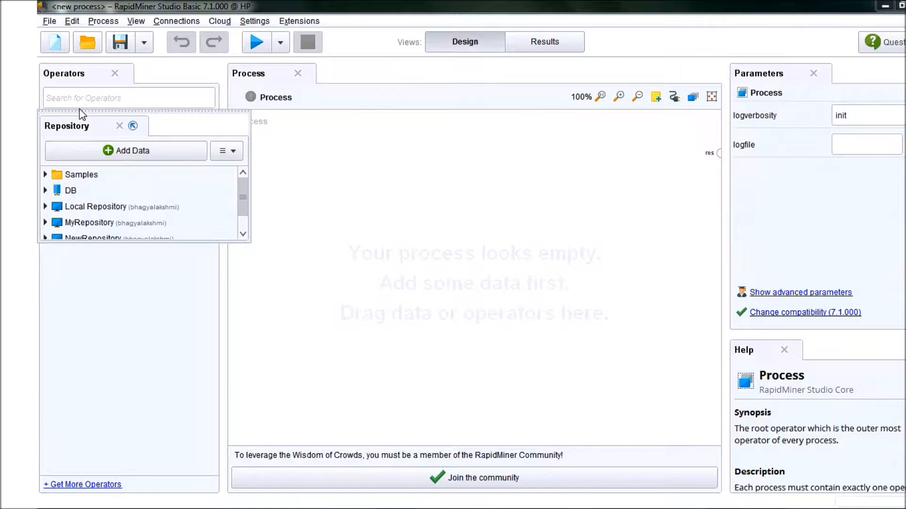
click(136, 22)
mouse_move(206, 37)
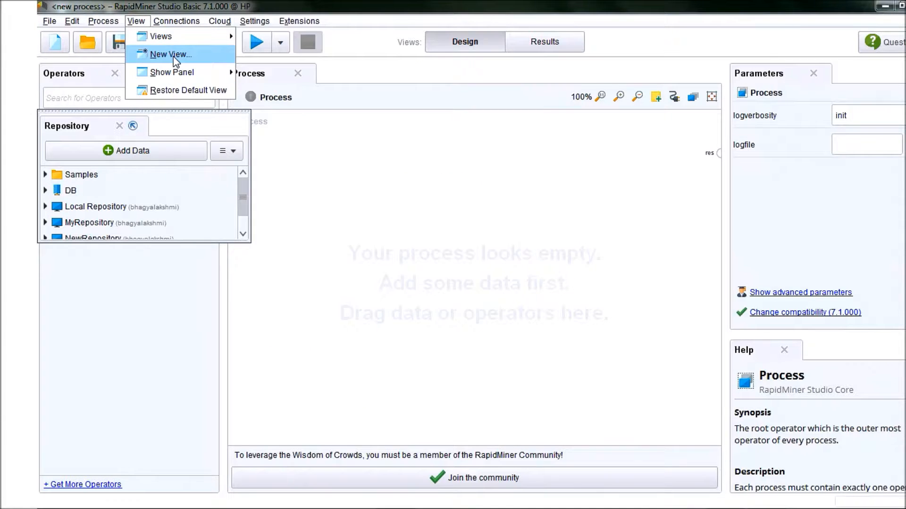
click(202, 97)
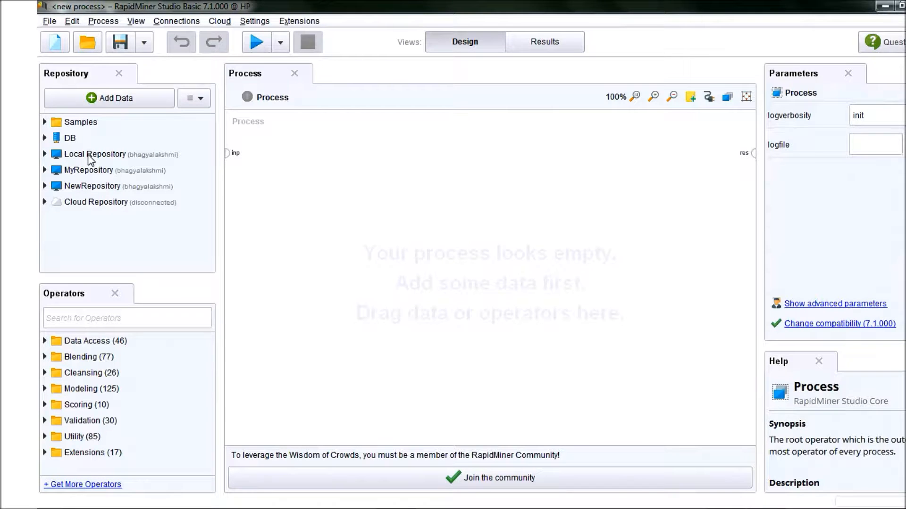
- Start a new local repository and set its alias to Repository1
click(201, 99)
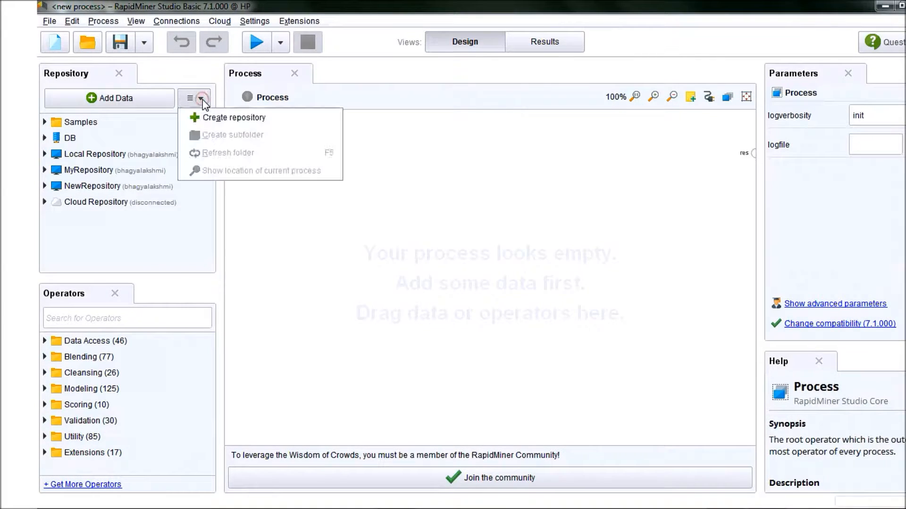
click(219, 119)
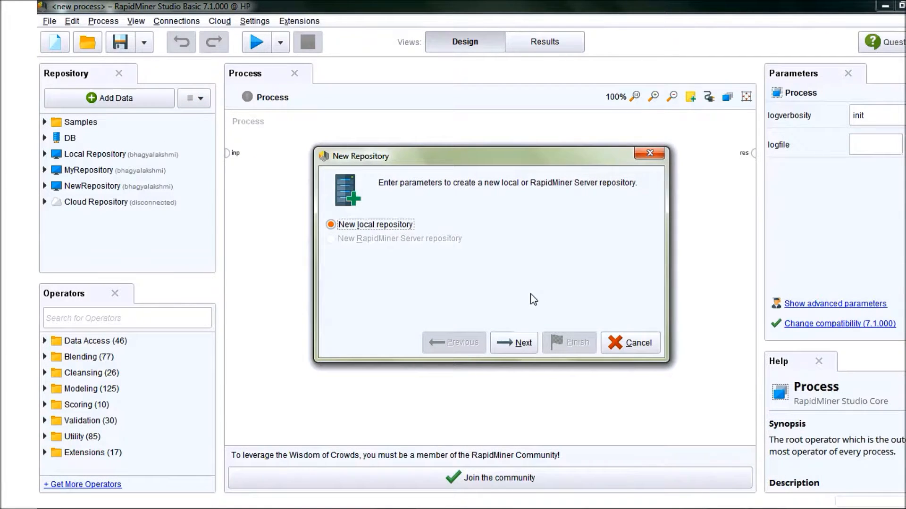
click(518, 346)
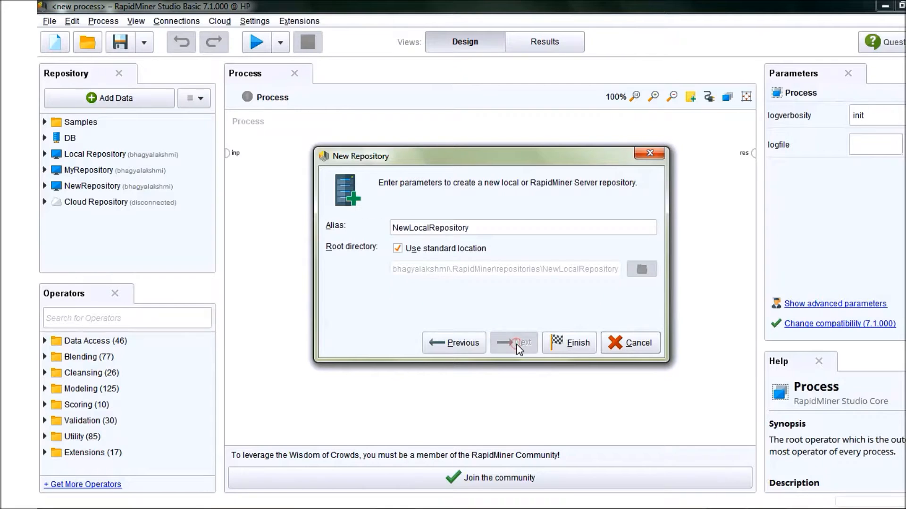
double_click(485, 230)
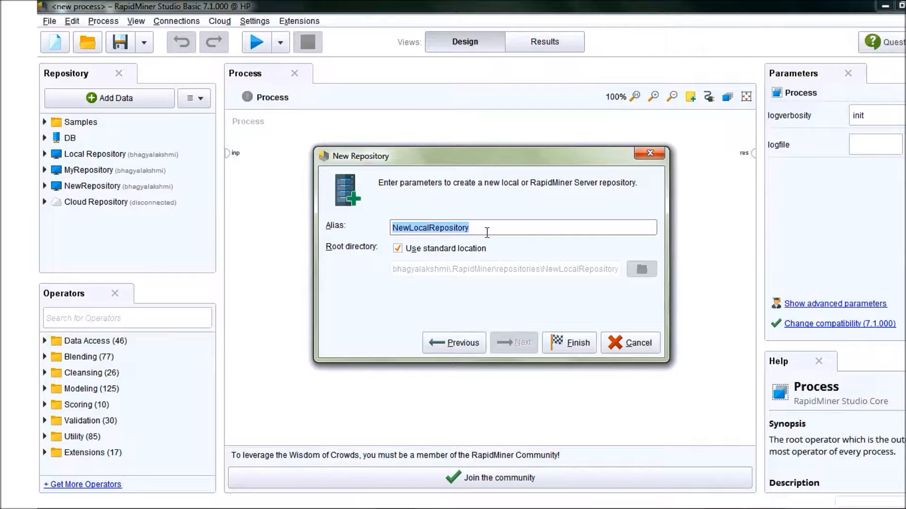
text(Reposi)
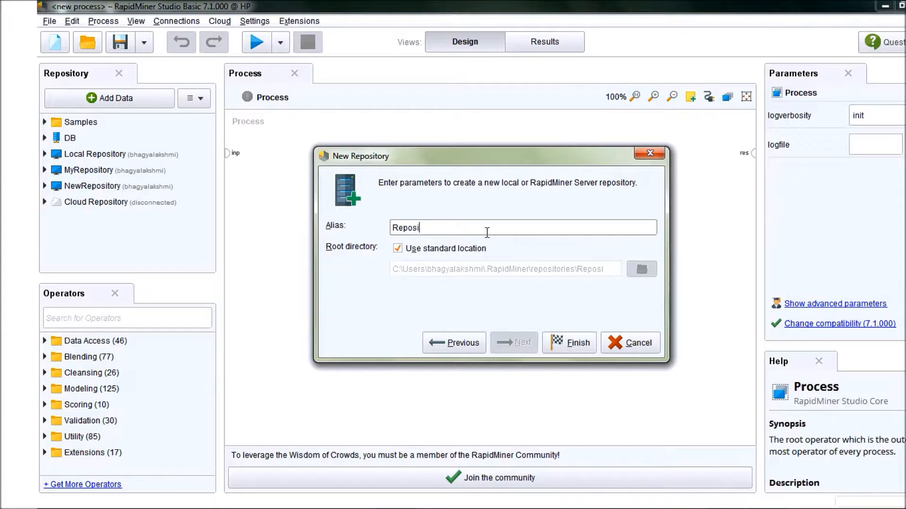
text(tory1)
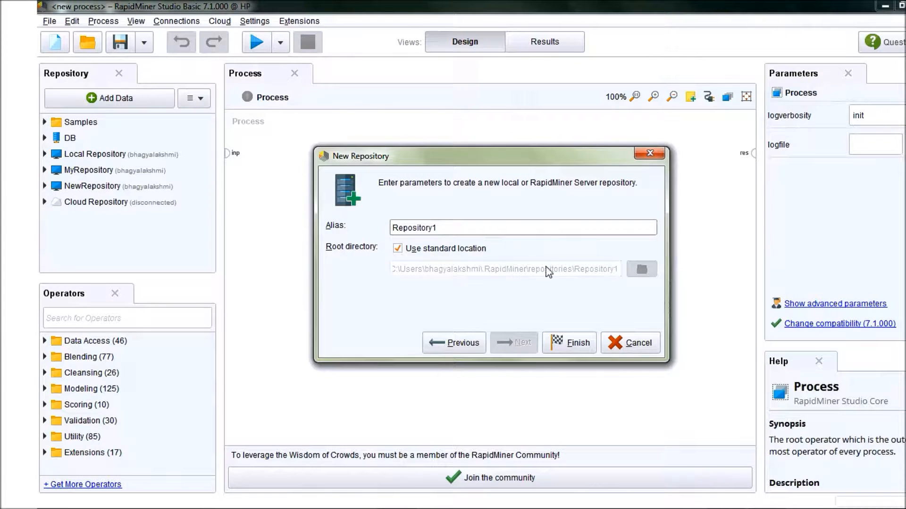
- Replace the standard root directory with New Folder inside Documents and finish creating the repository
click(398, 248)
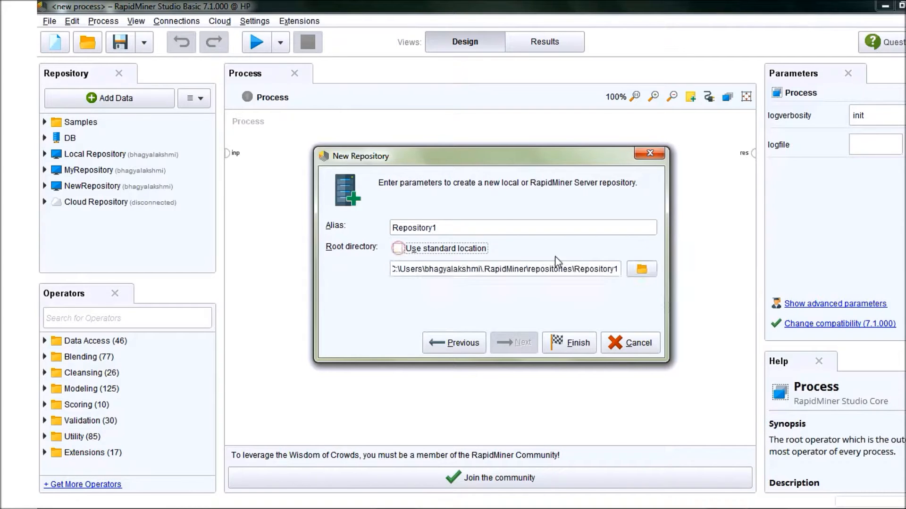
click(642, 271)
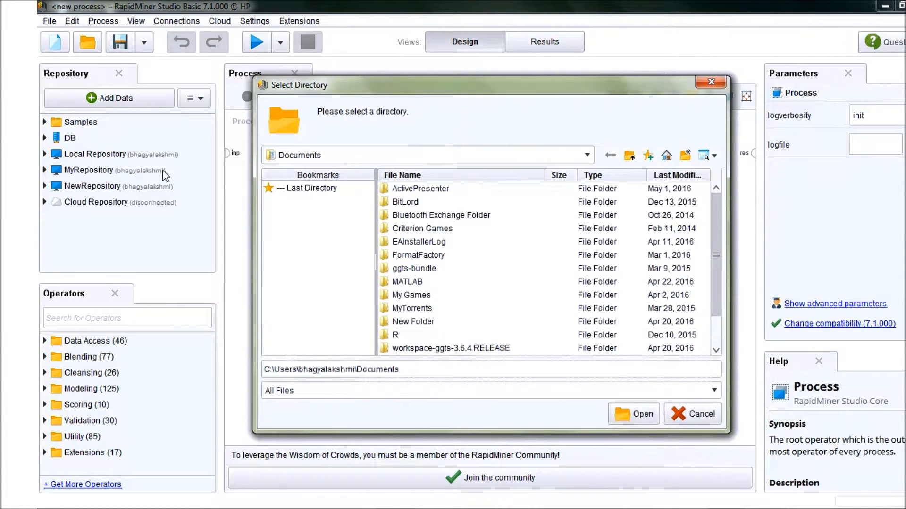
scroll(457, 238, down, 1)
scroll(458, 238, down, 1)
scroll(460, 244, up, 2)
scroll(462, 237, down, 1)
scroll(462, 236, up, 1)
scroll(431, 311, down, 1)
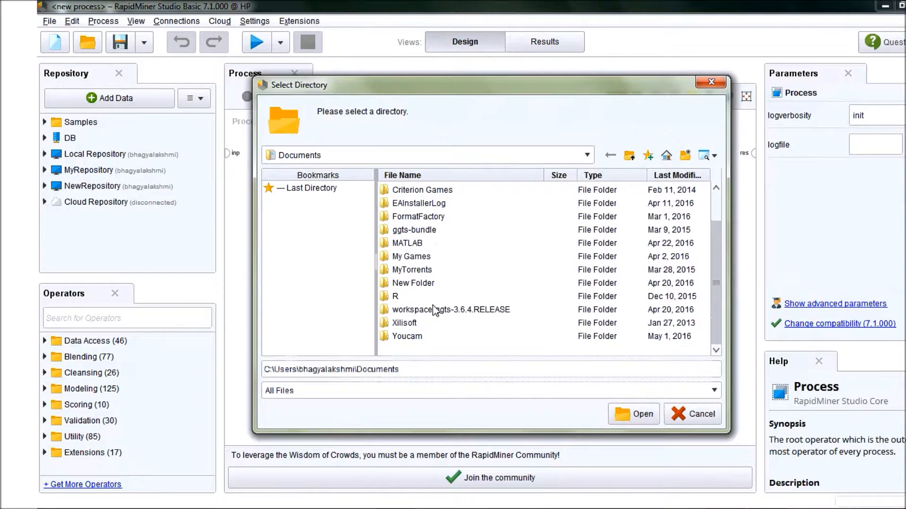
double_click(417, 284)
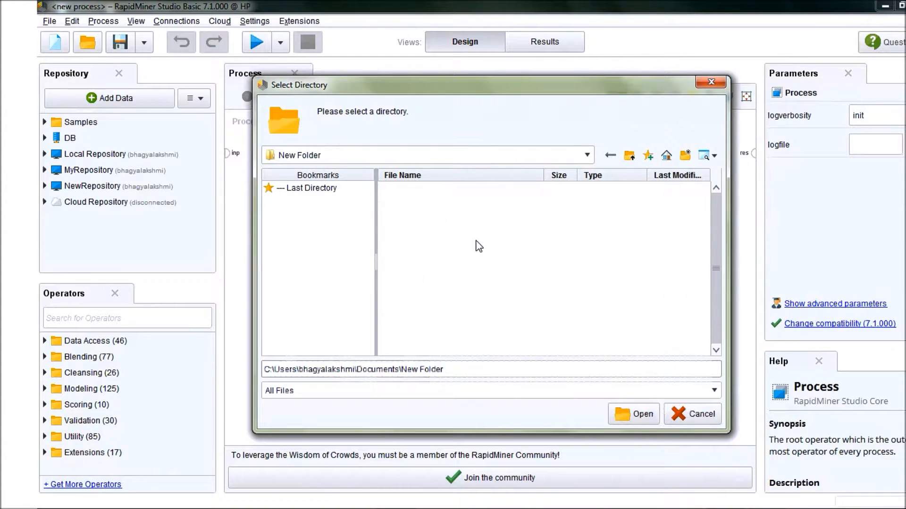
click(650, 419)
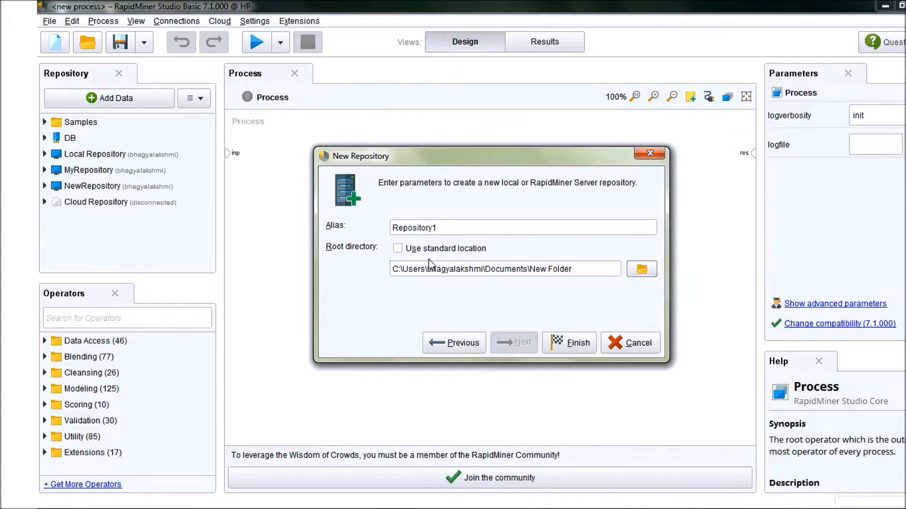
click(559, 342)
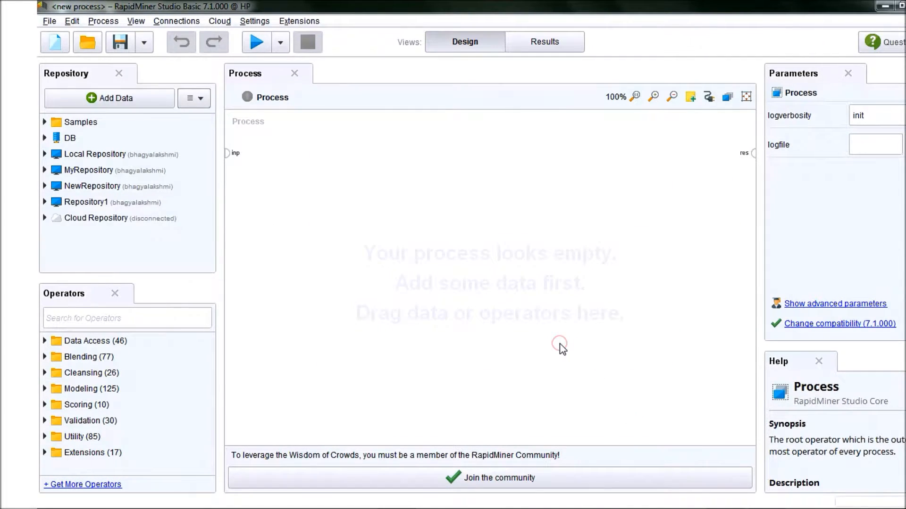
- Select Repository1, start a data import from My Computer and browse to the Downloads folder
click(45, 202)
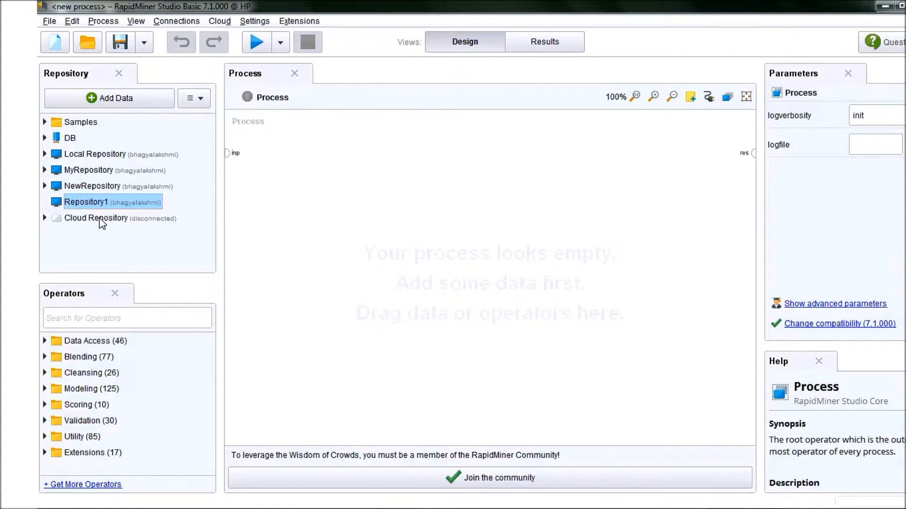
click(101, 100)
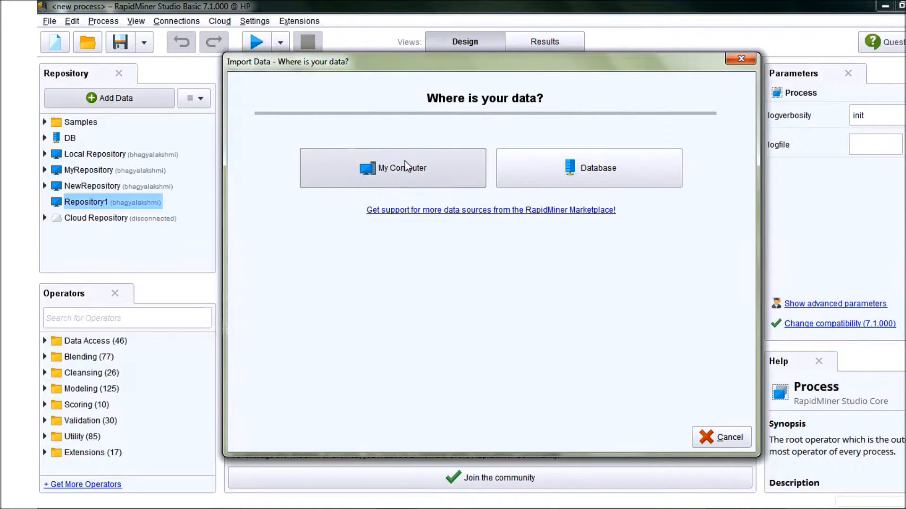
click(379, 168)
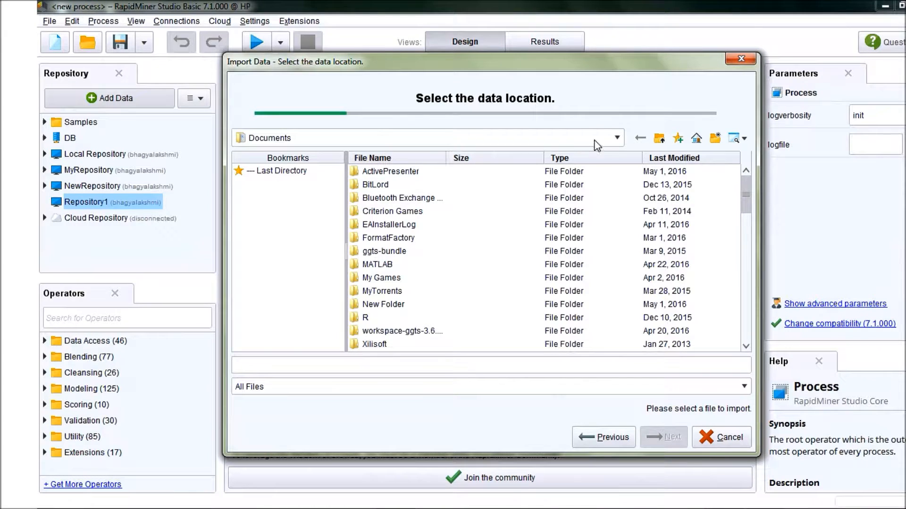
click(659, 139)
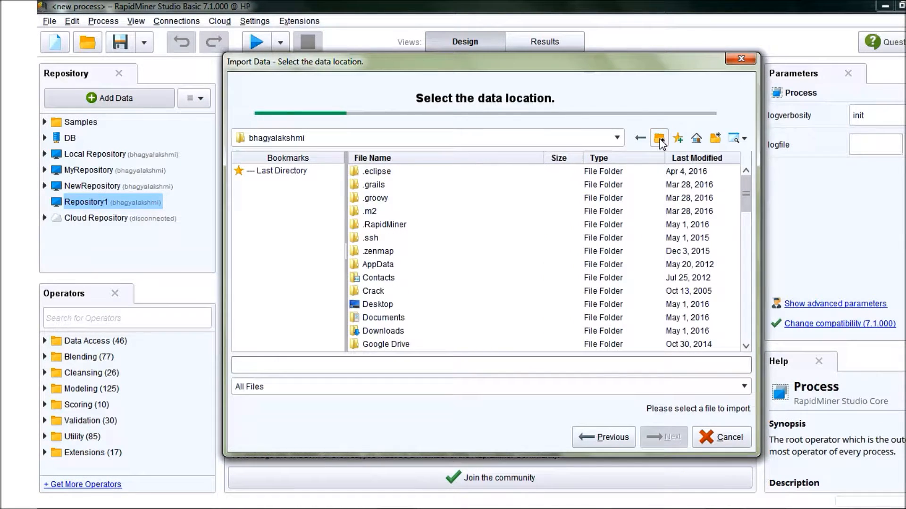
double_click(385, 330)
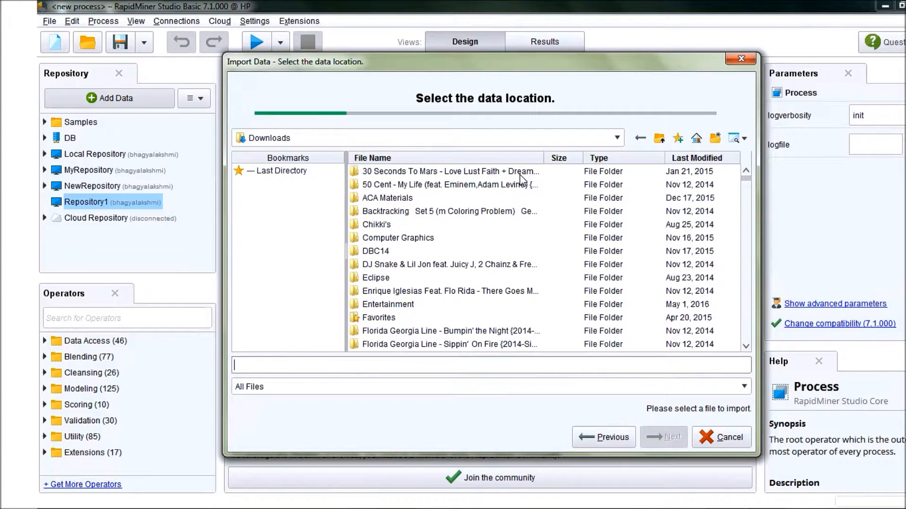
- Filter the files to Excel (.xlsx, .xls) and choose Patents_Filed_And_Sealed_In_The_Years_1976-77_To_2006-07.xls for import
click(744, 389)
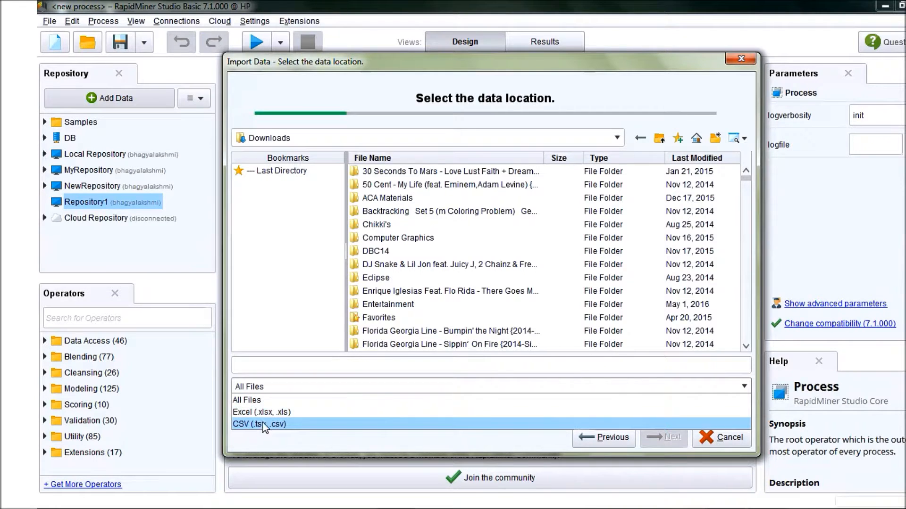
click(278, 413)
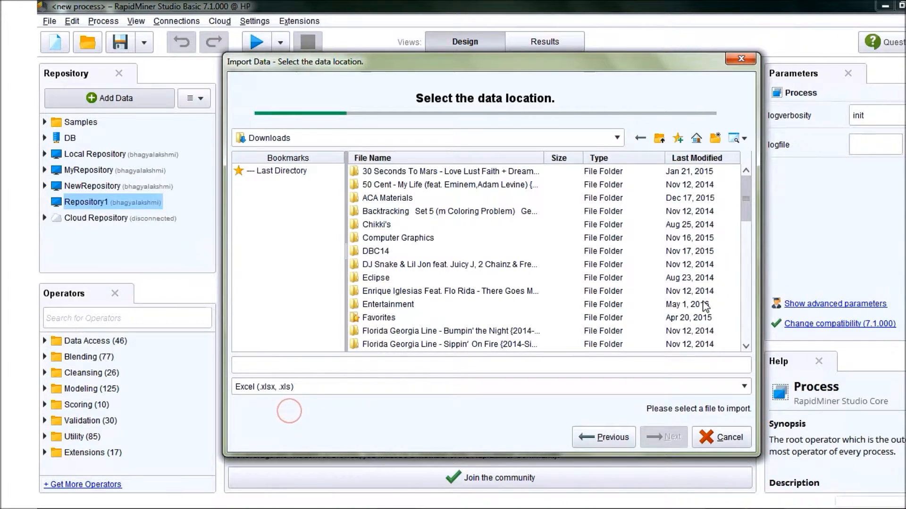
drag(742, 195, 737, 329)
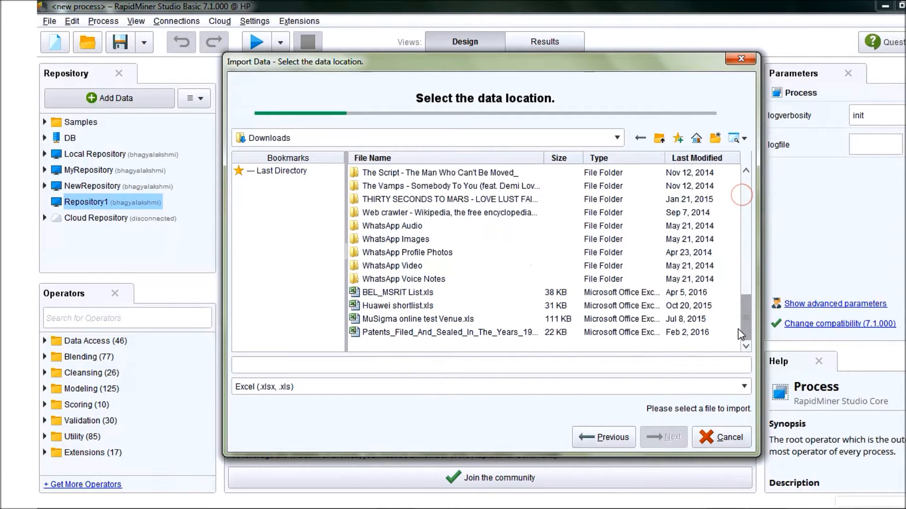
click(398, 334)
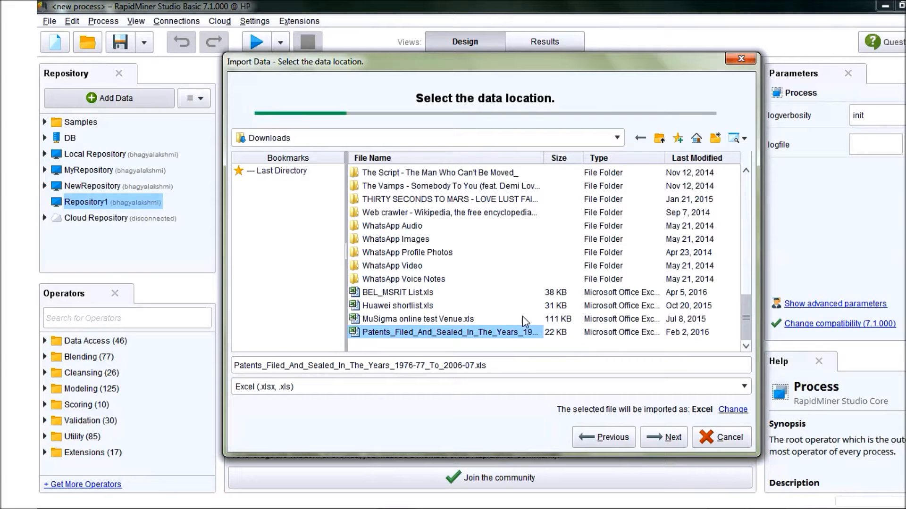
click(670, 438)
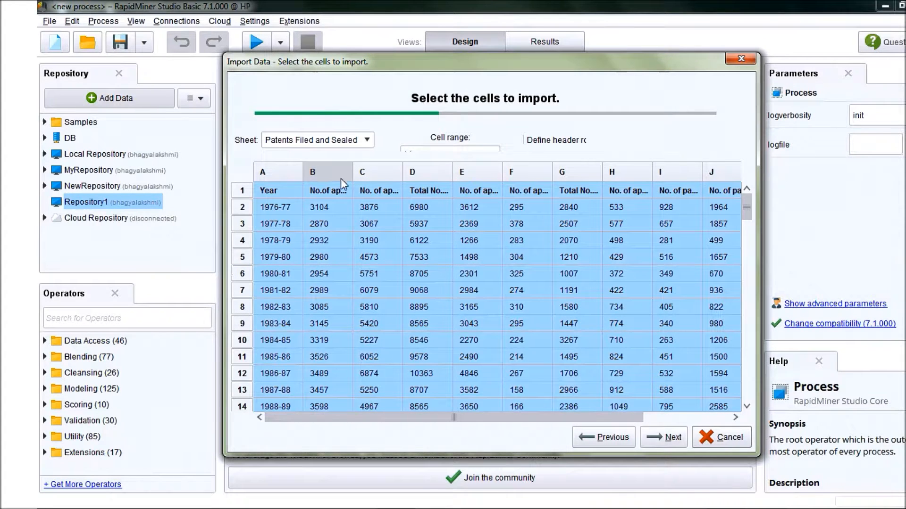
- Review the Patents Filed and Sealed sheet, widening columns B to E, and accept all its cells for import
drag(456, 417, 543, 417)
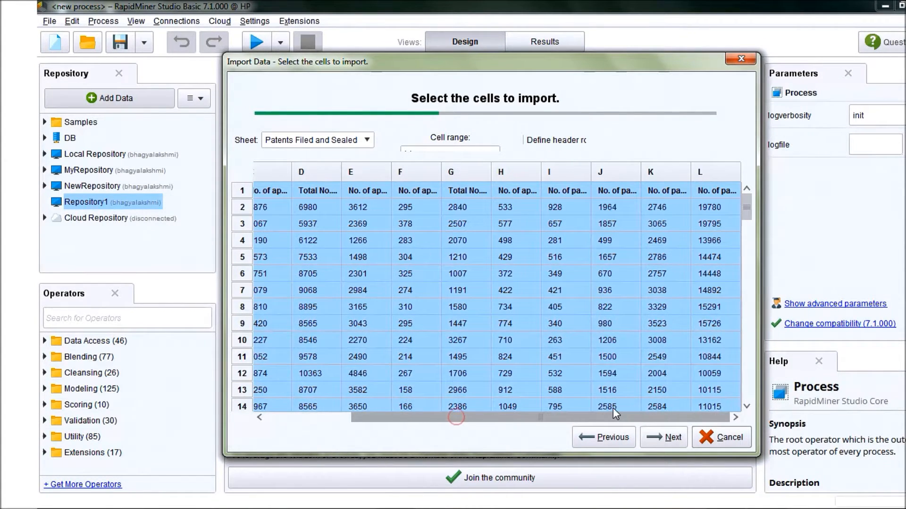
drag(612, 417, 402, 388)
drag(745, 207, 750, 147)
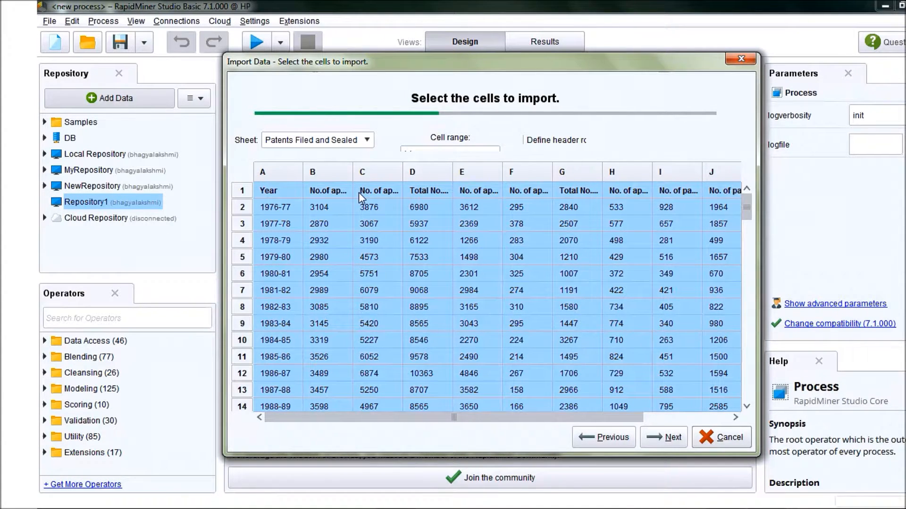
drag(353, 170, 699, 173)
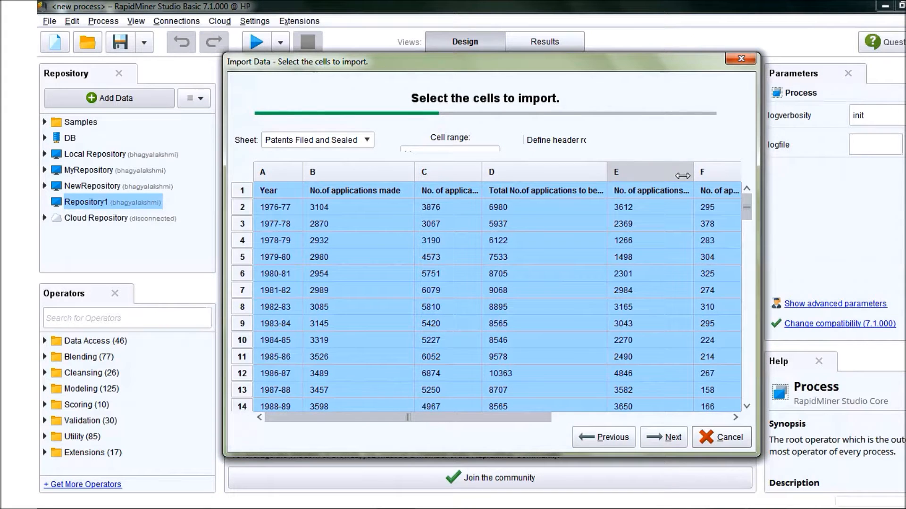
mouse_move(479, 419)
mouse_down()
mouse_move(668, 418)
mouse_move(486, 413)
mouse_up()
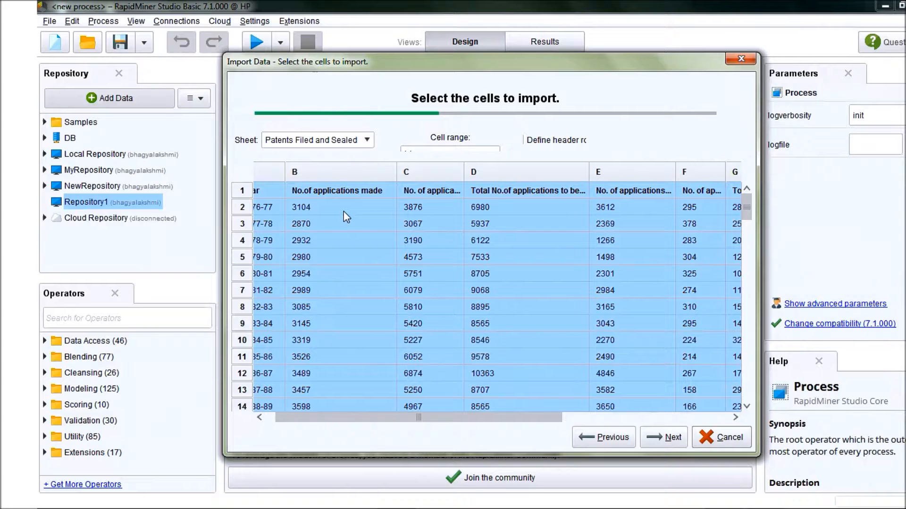
click(667, 438)
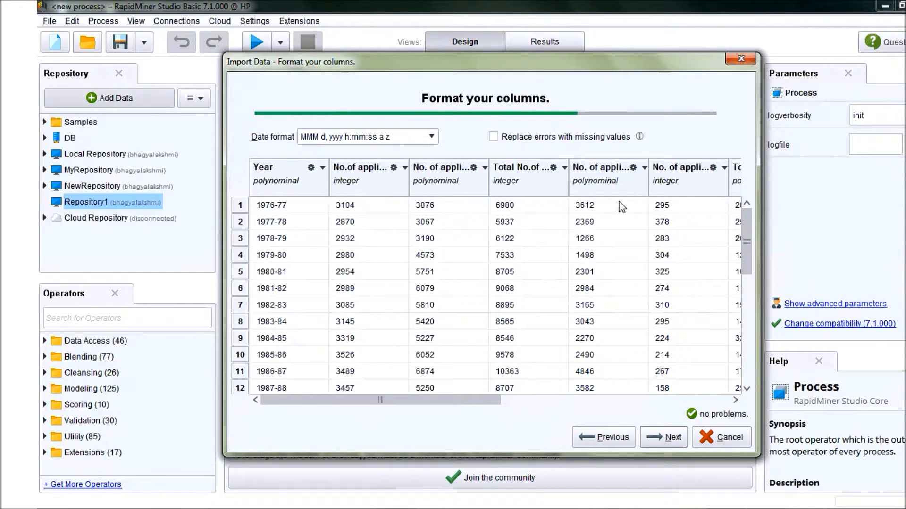
- Turn on replacing errors with missing values in the column formatting
drag(491, 399, 415, 401)
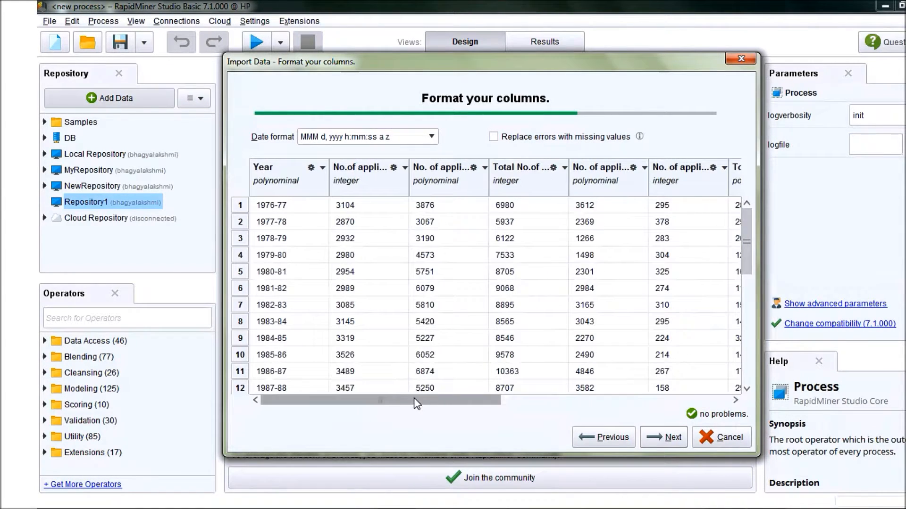
click(493, 137)
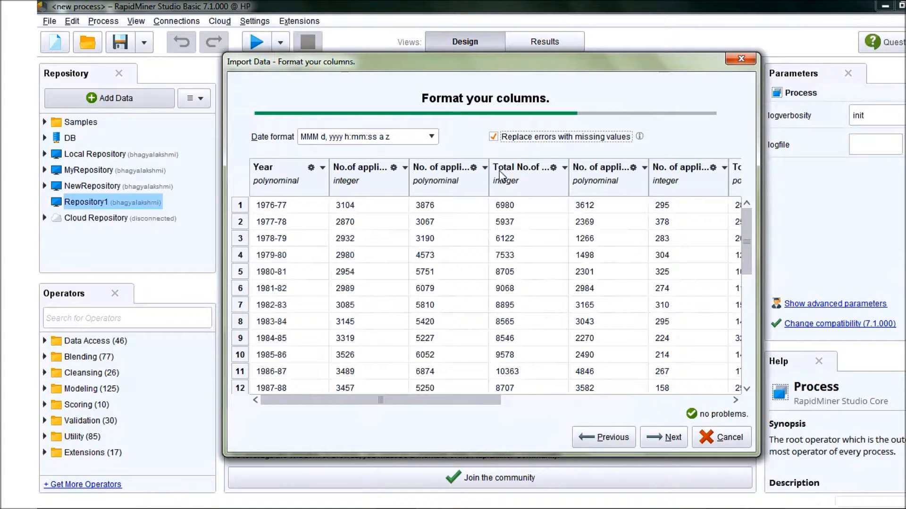
- Accept the column formats and store the imported data in Repository1 under the name PatentData
click(659, 438)
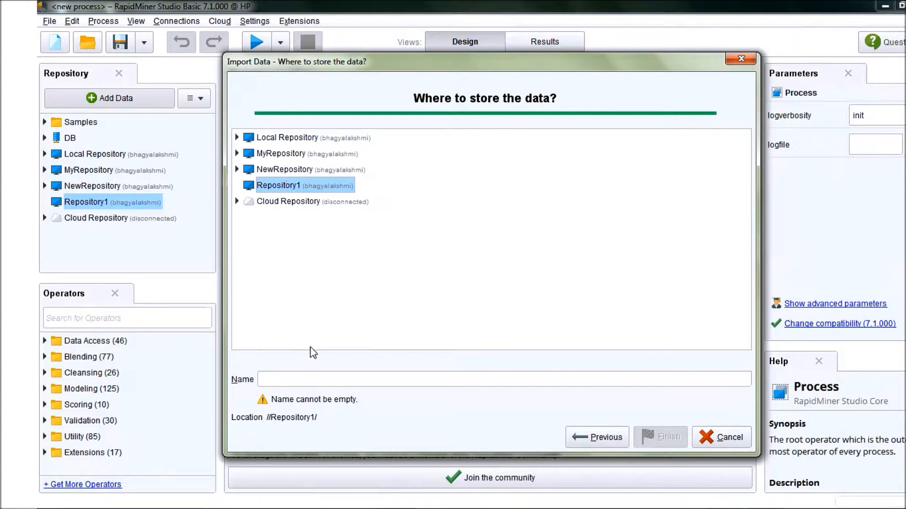
click(292, 384)
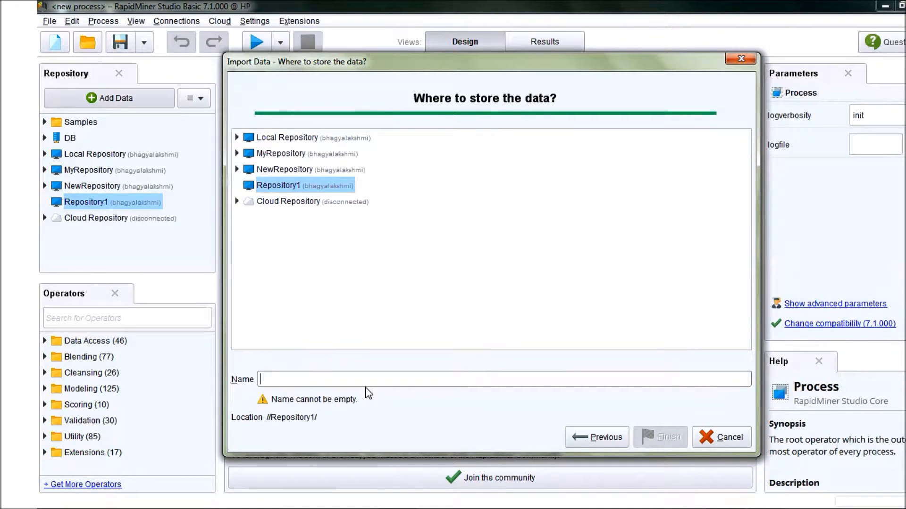
text(PatentData)
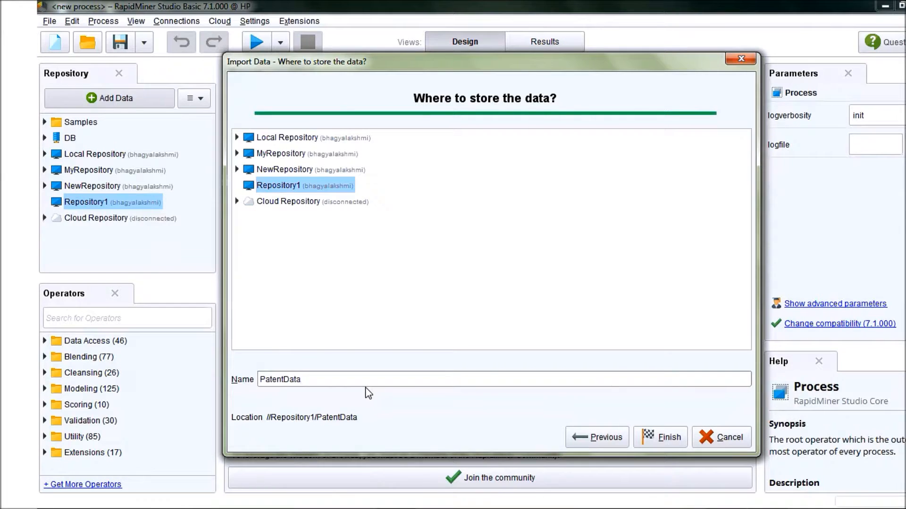
click(658, 436)
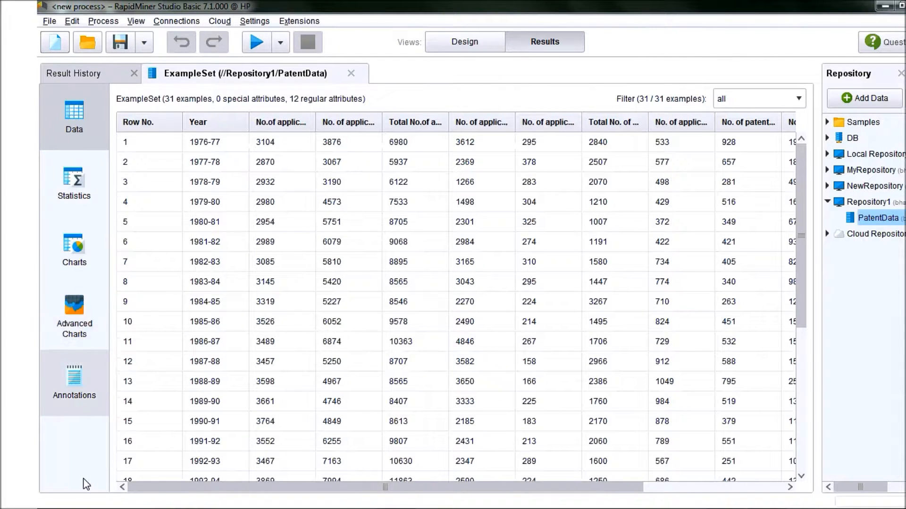
- Examine the PatentData attribute statistics, checking each attribute's type, missing values and value ranges
click(80, 185)
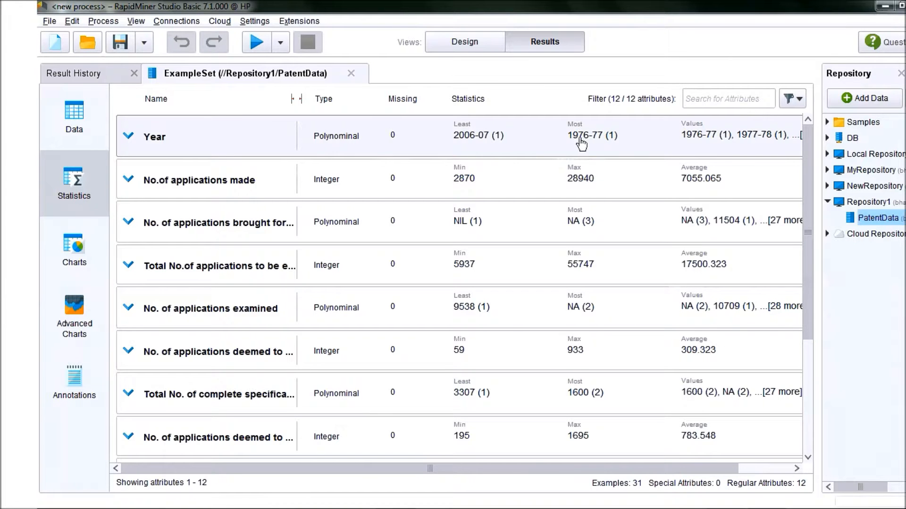
scroll(236, 251, down, 4)
scroll(236, 251, up, 4)
scroll(234, 252, up, 1)
mouse_move(643, 467)
mouse_down()
mouse_move(695, 469)
mouse_move(642, 470)
mouse_up()
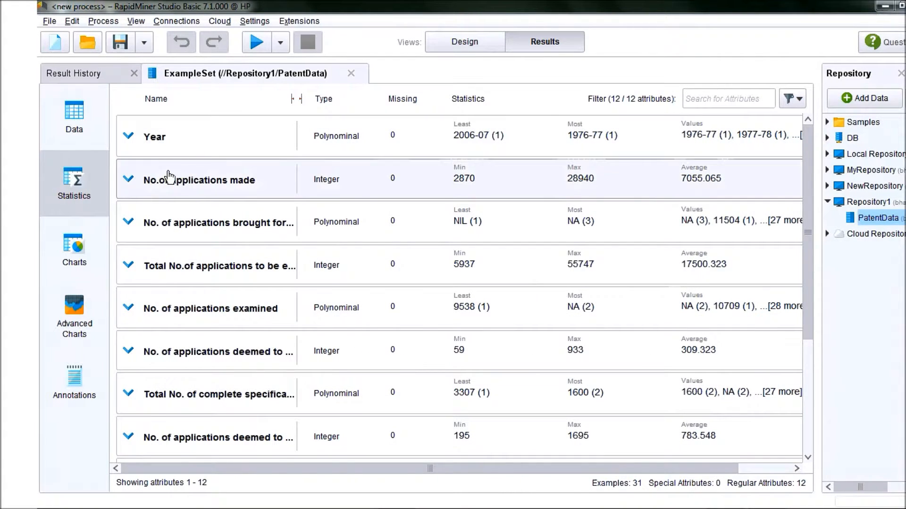
scroll(176, 178, down, 3)
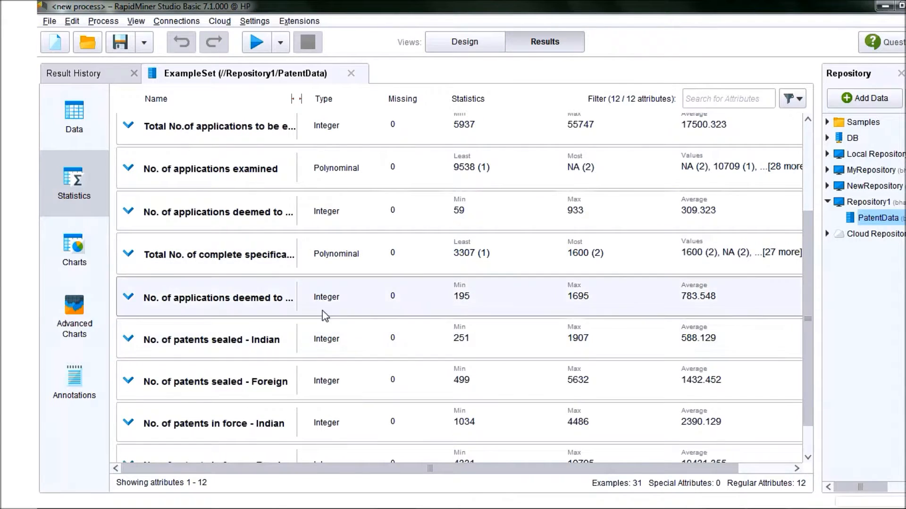
scroll(479, 229, up, 3)
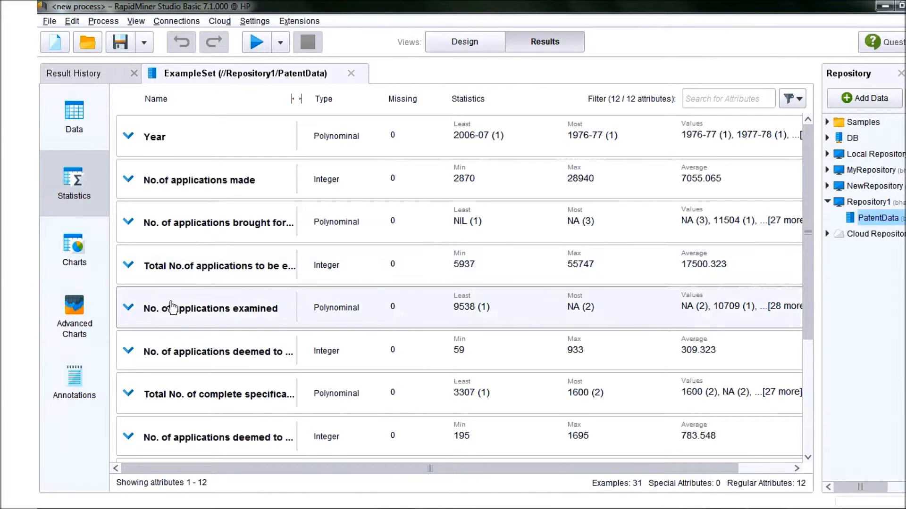
- Expand the statistics of No. of applications examined to view its bar chart and values, and collapse them again
click(253, 311)
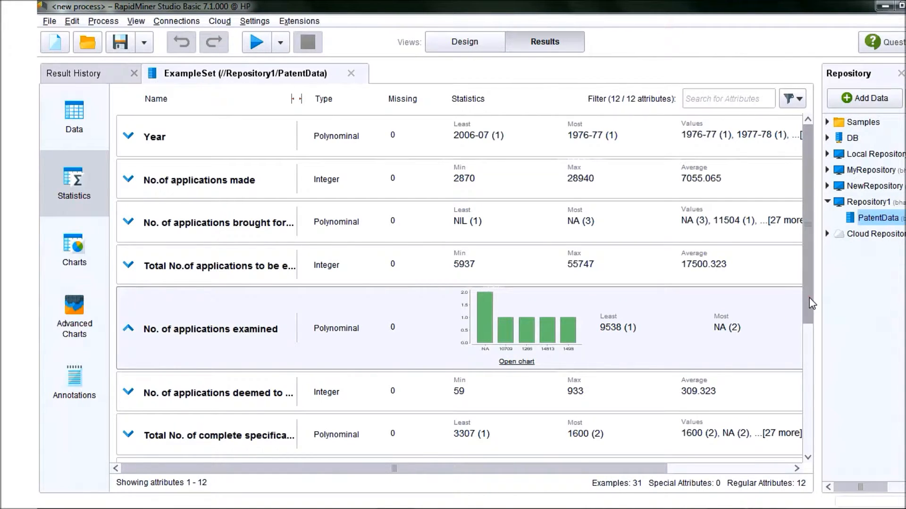
scroll(808, 298, down, 4)
drag(612, 469, 715, 468)
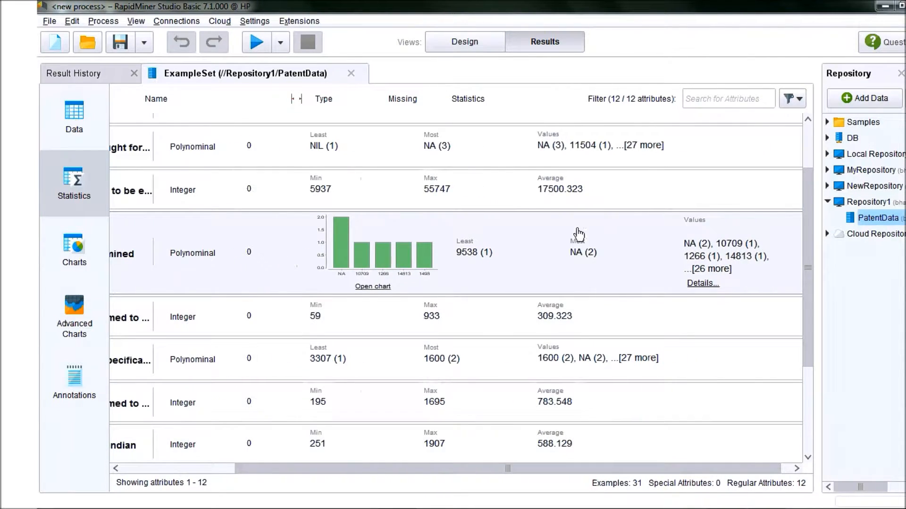
click(566, 248)
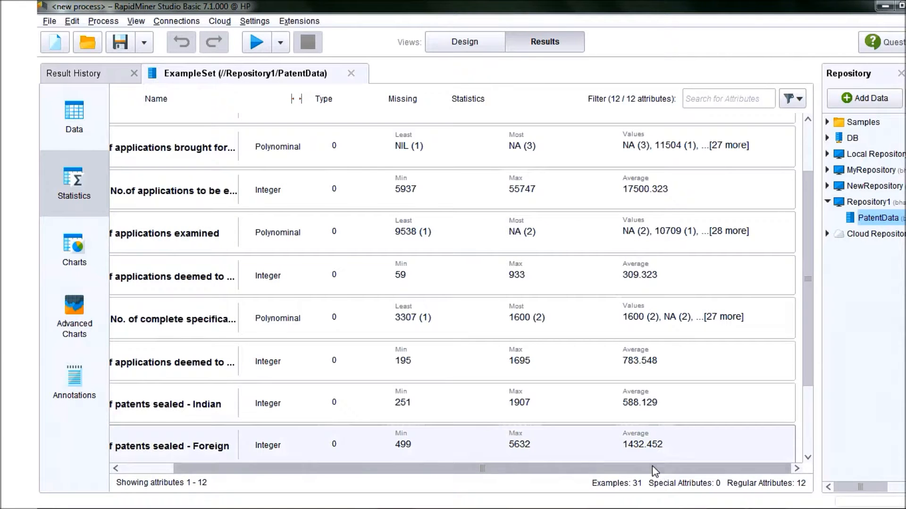
drag(651, 467, 592, 466)
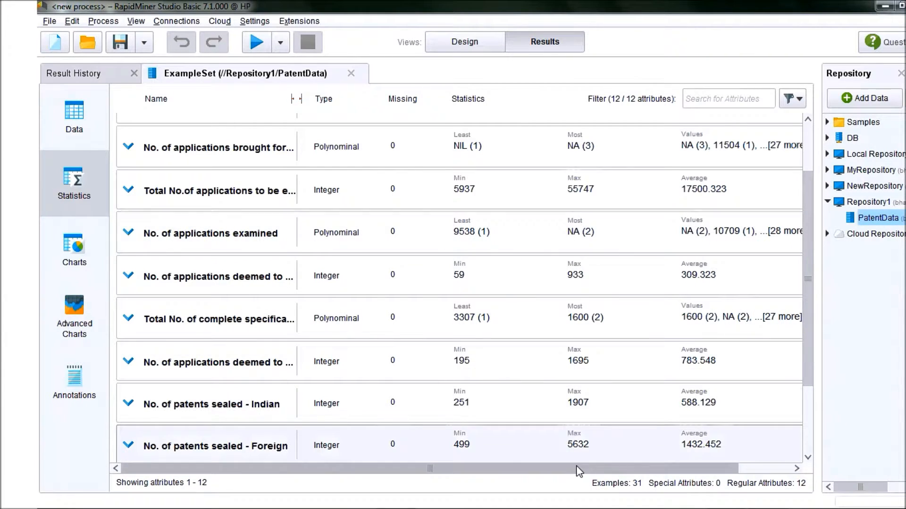
- Compare the value and average statistics across all attributes, including those for patents sealed and patents in force
scroll(580, 470, right, 3)
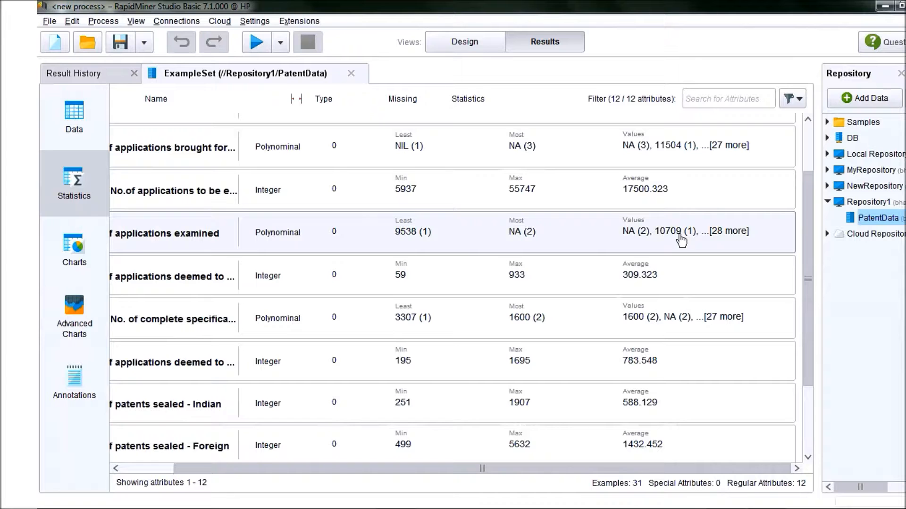
drag(553, 470, 394, 445)
scroll(322, 181, down, 1)
scroll(330, 180, down, 1)
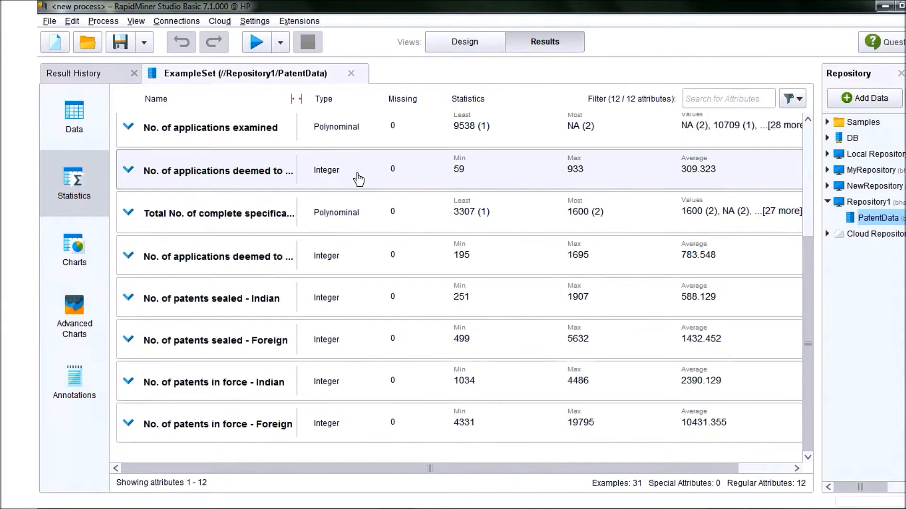
scroll(363, 198, up, 4)
scroll(336, 188, down, 4)
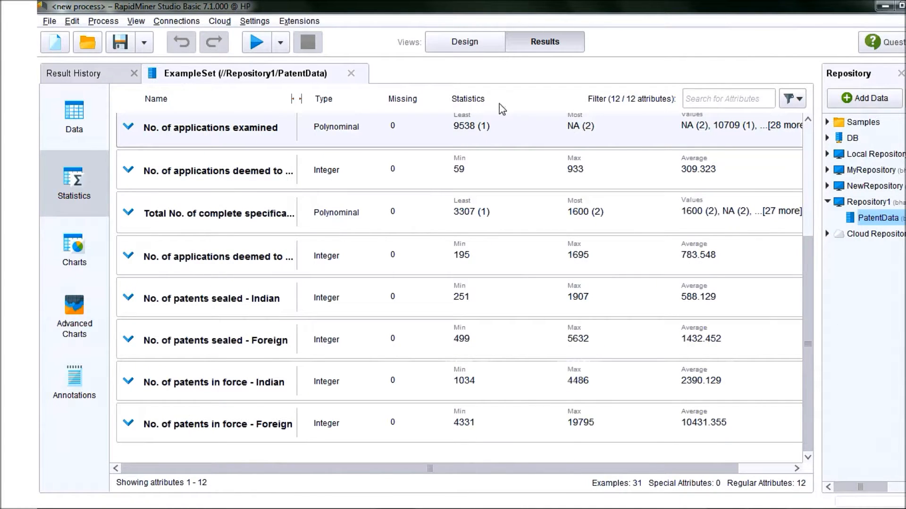
scroll(550, 271, up, 3)
scroll(545, 257, up, 2)
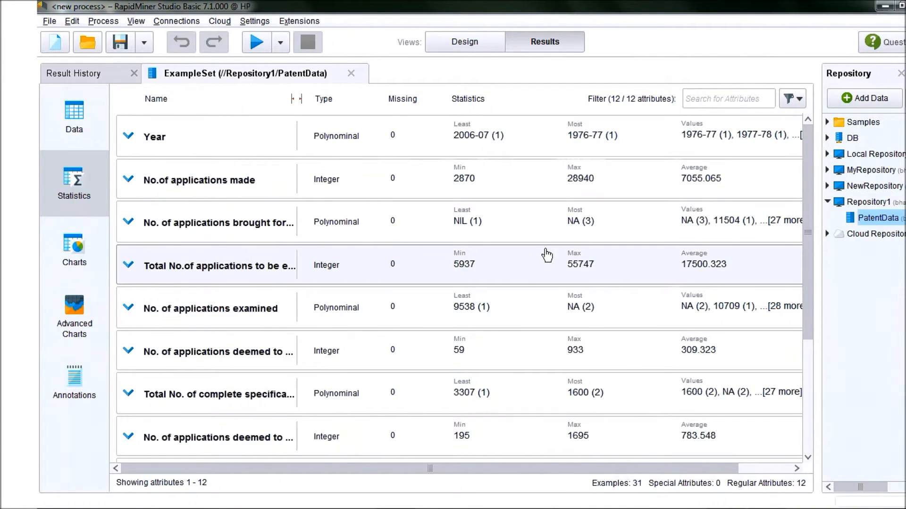
- Show PatentData as a chart with the Scatter style
click(84, 255)
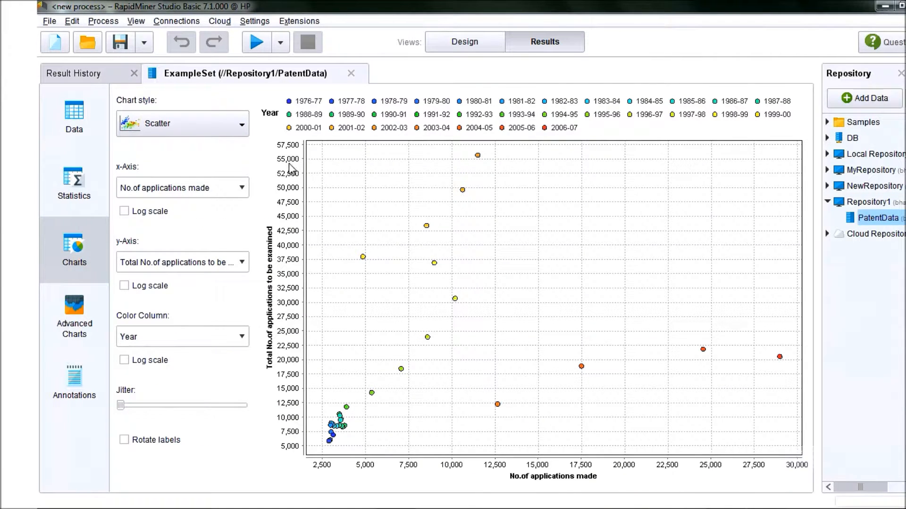
click(231, 126)
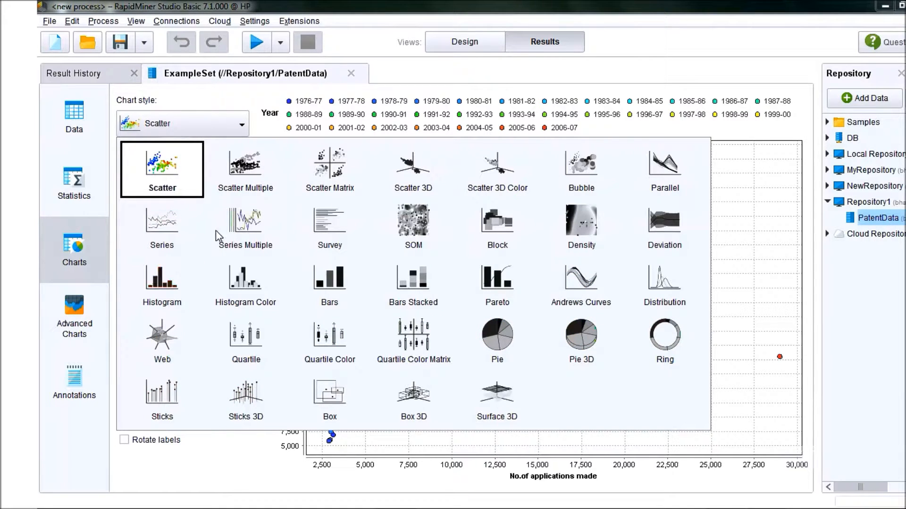
click(182, 172)
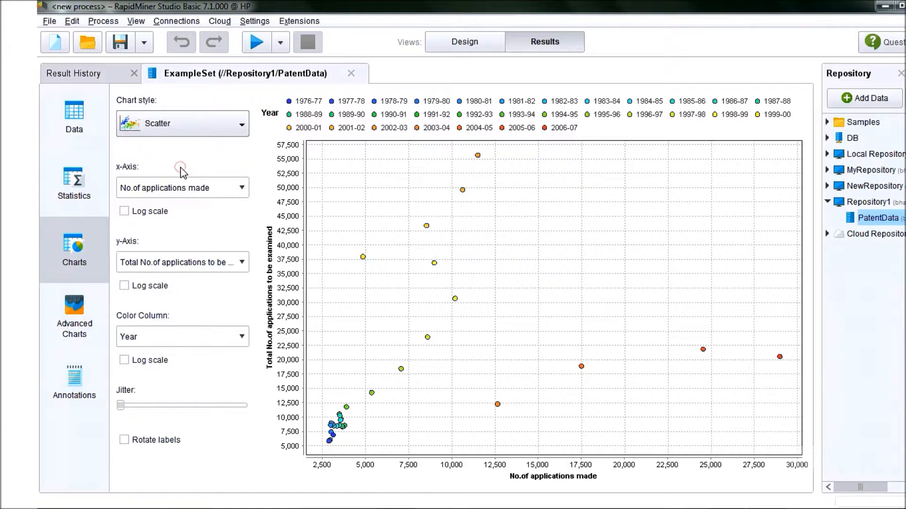
- Plot No. of applications examined on the x-axis against Total No.of applications to be examined on the y-axis
click(237, 194)
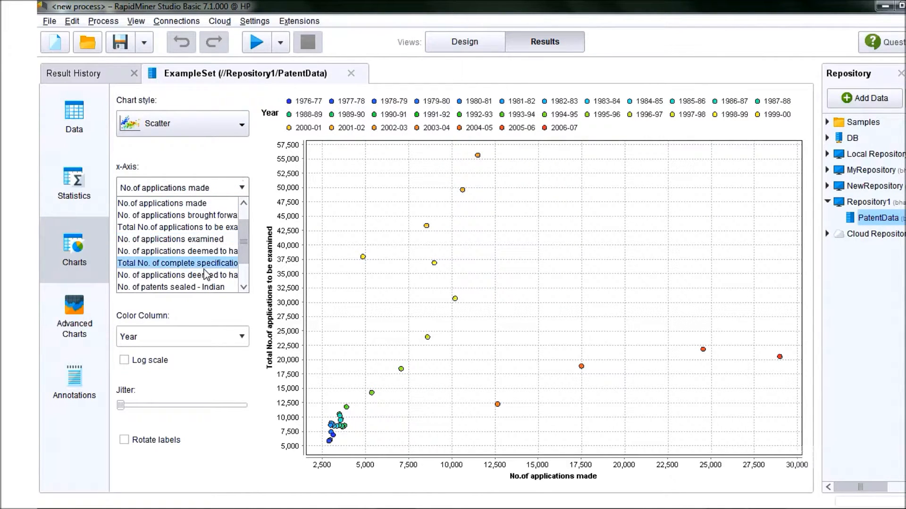
click(261, 250)
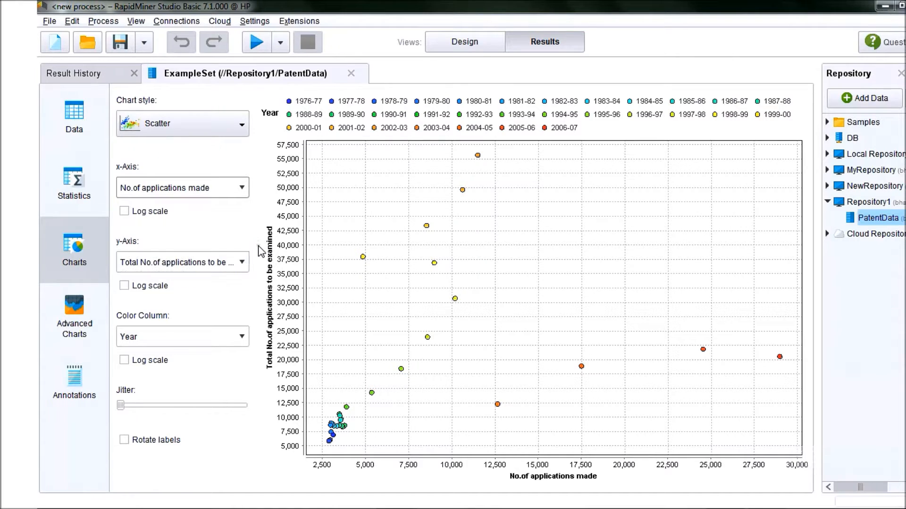
click(162, 188)
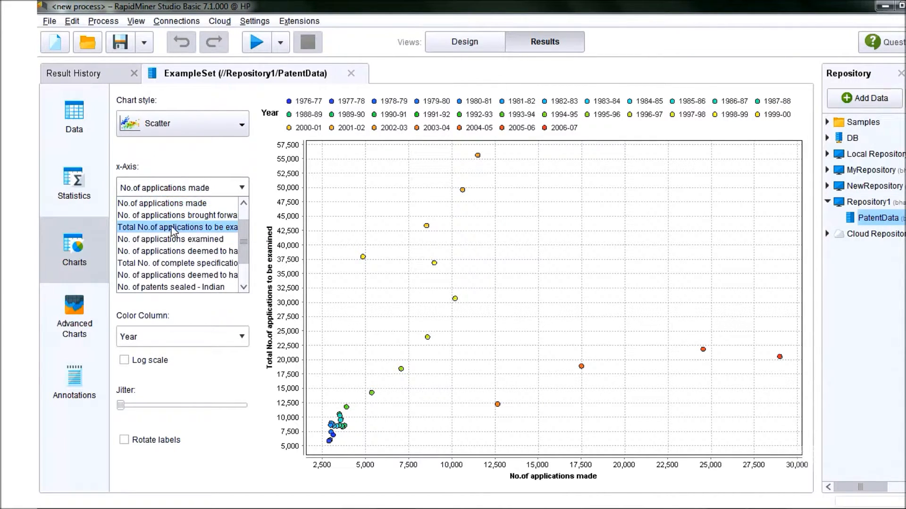
click(189, 247)
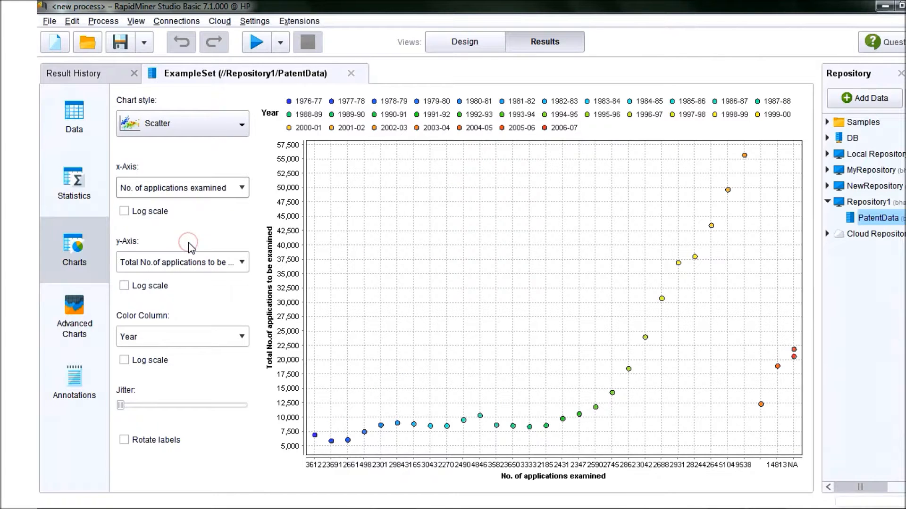
click(194, 264)
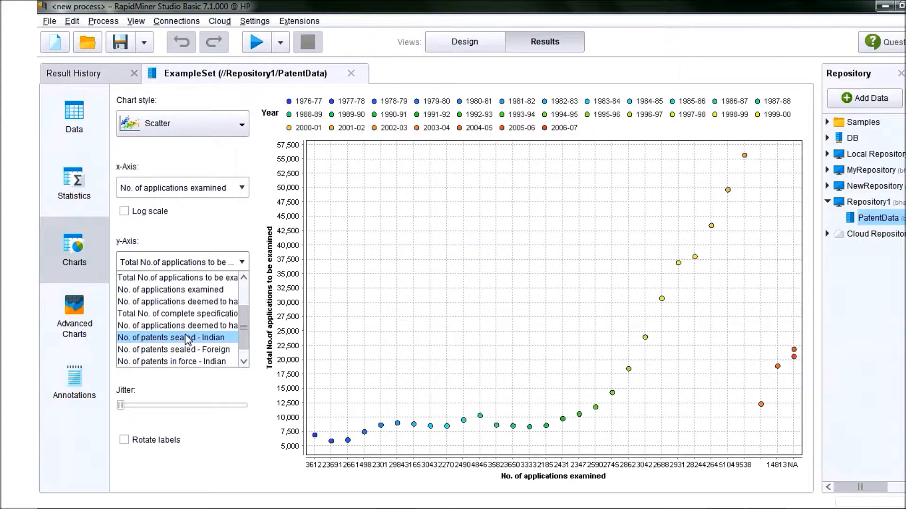
click(214, 279)
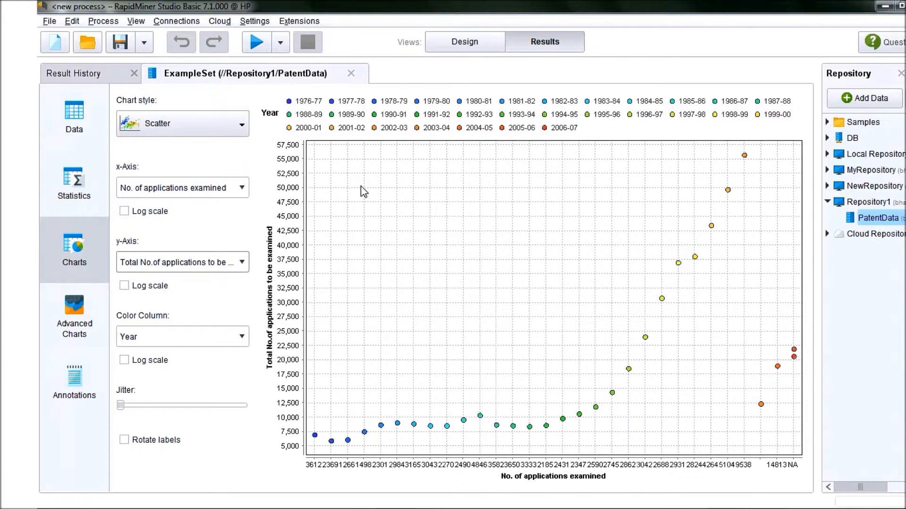
- View PatentData as a Histogram and as a Pie chart
click(212, 129)
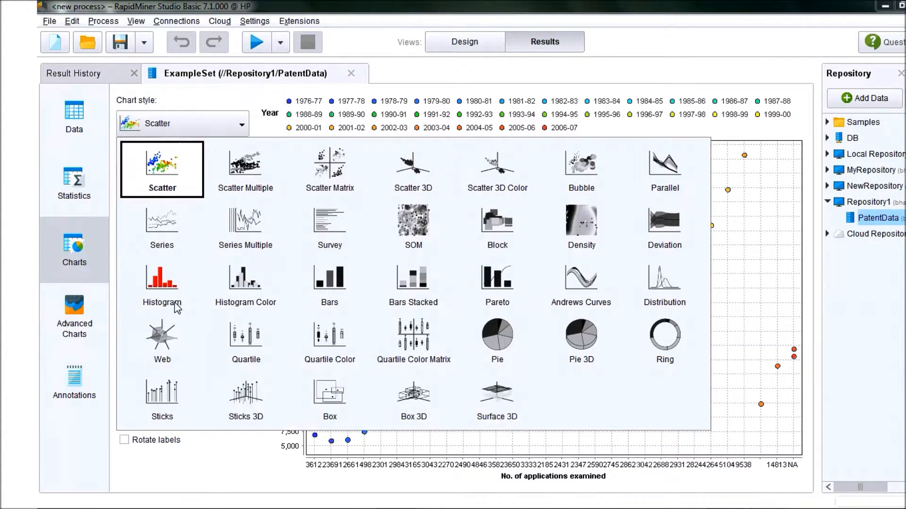
click(166, 281)
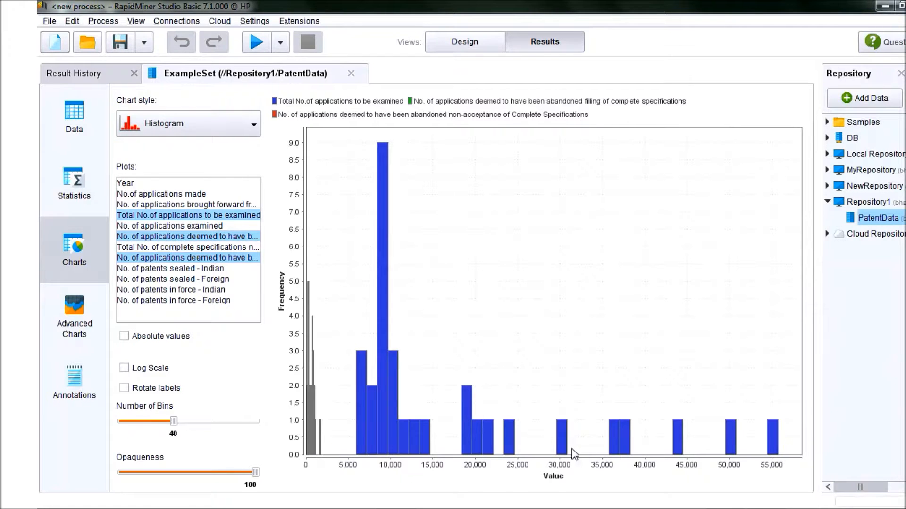
click(188, 118)
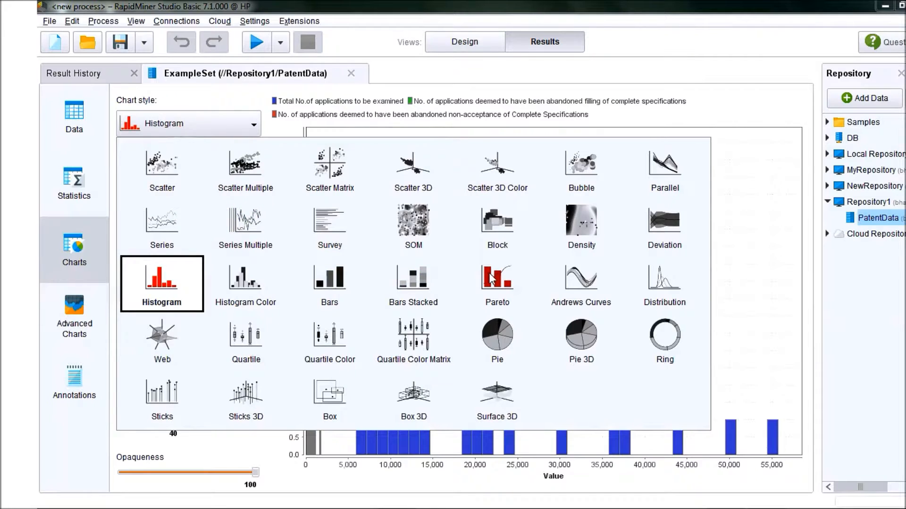
click(491, 340)
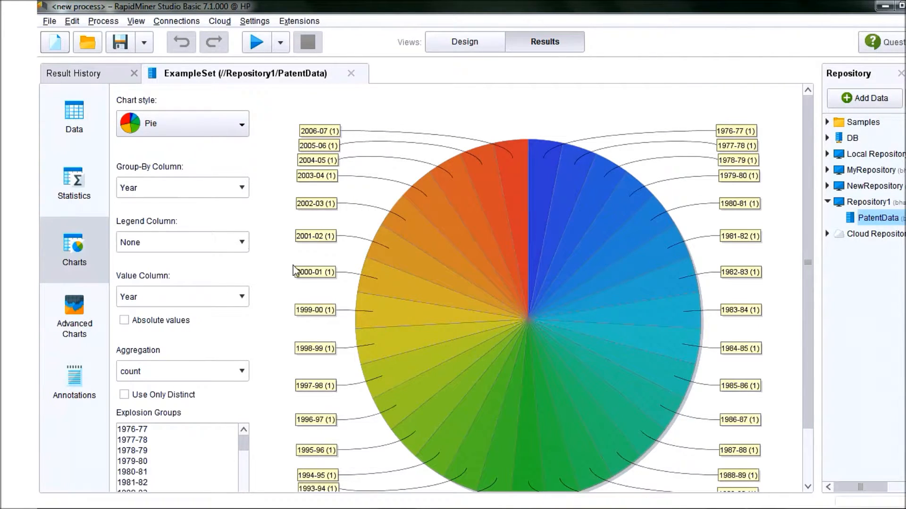
- Change the chart style to Pareto
click(196, 123)
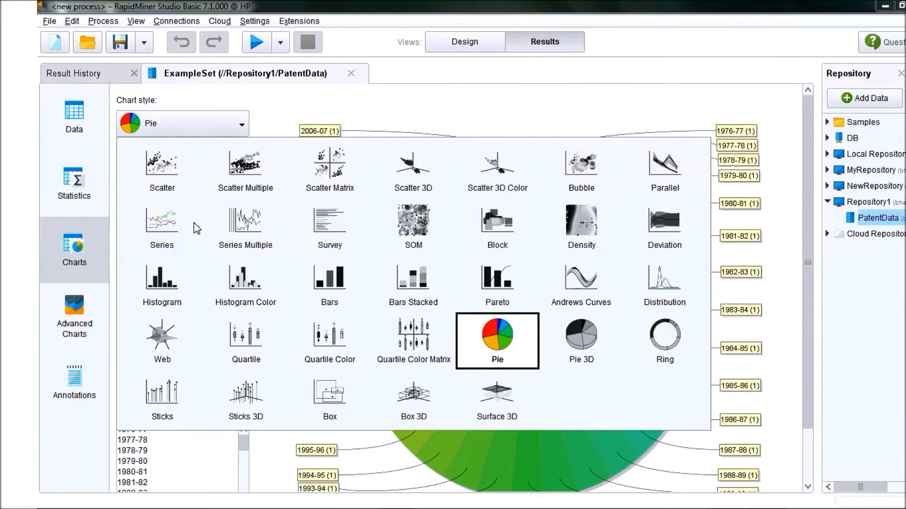
click(496, 274)
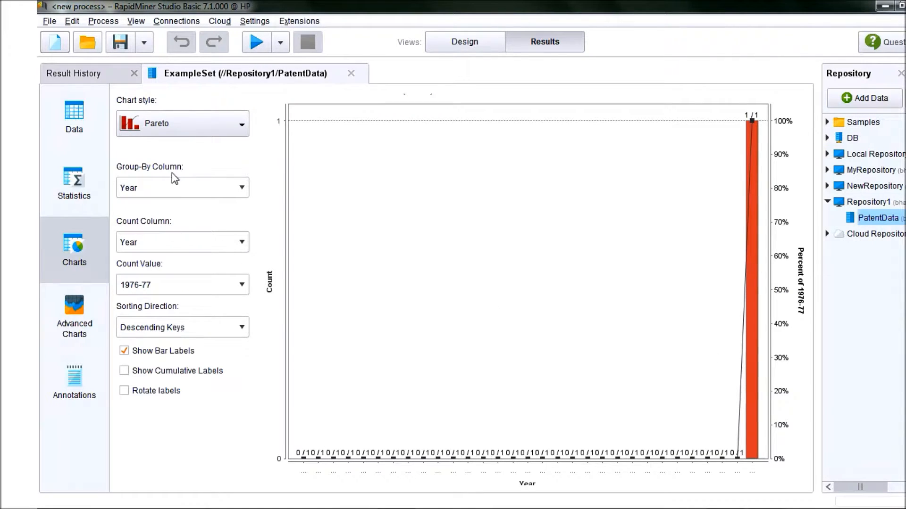
click(170, 124)
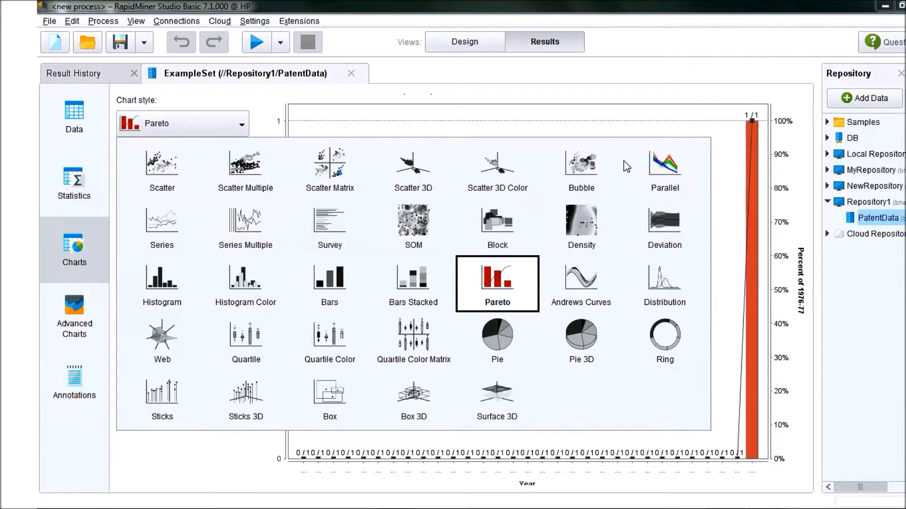
click(534, 97)
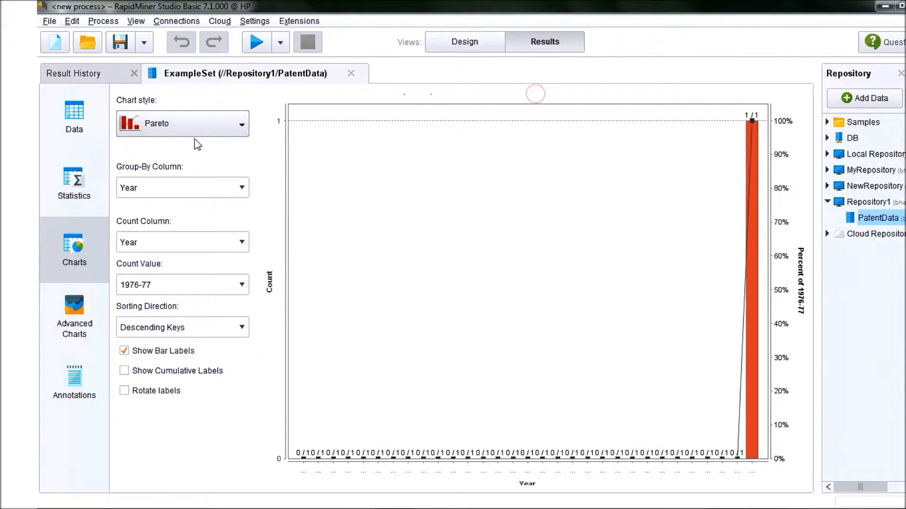
- Apply the De-Pivoted dataset transformation to PatentData in the advanced charts without excluding any attributes
click(74, 325)
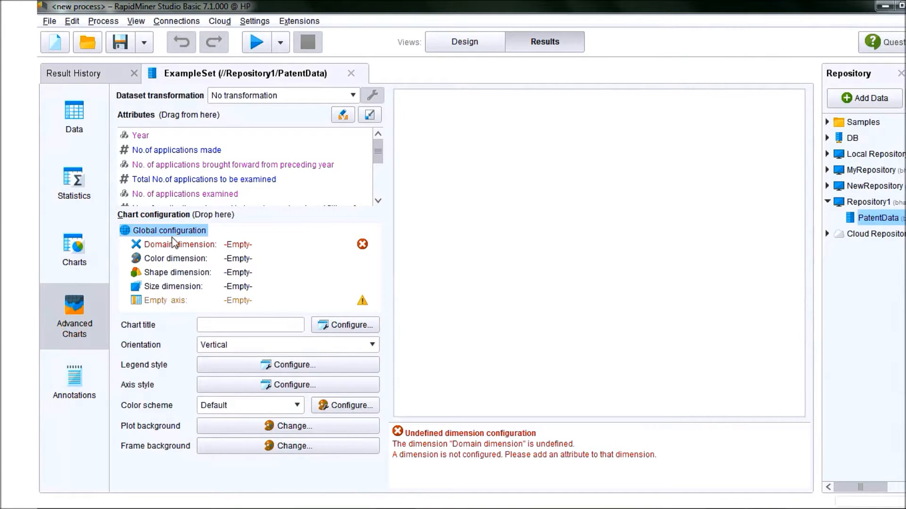
click(348, 100)
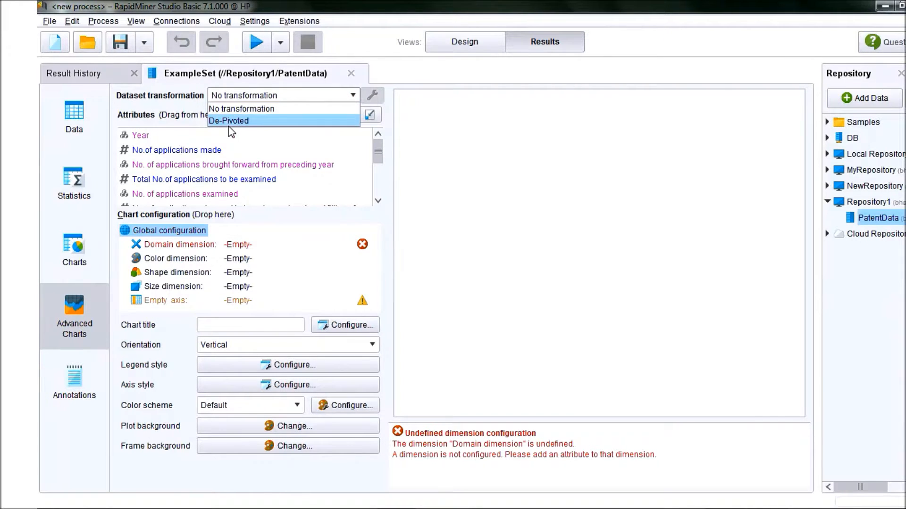
click(240, 122)
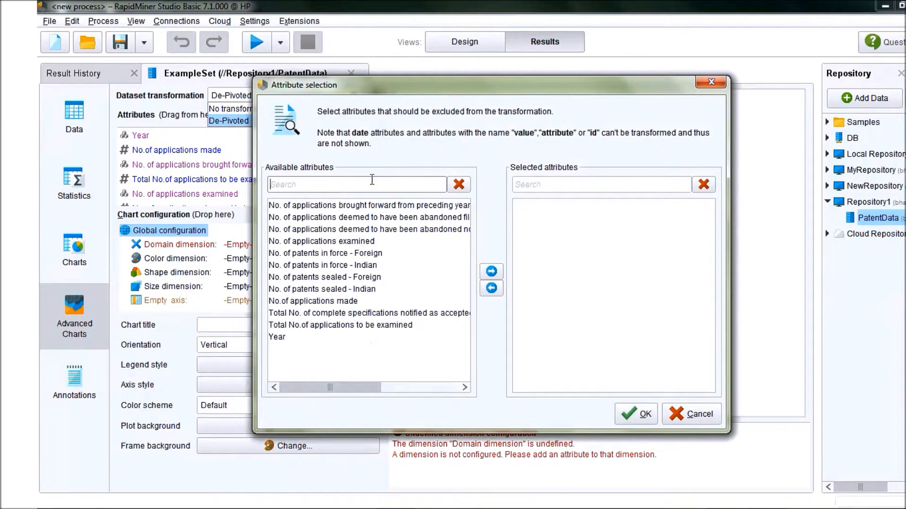
click(329, 232)
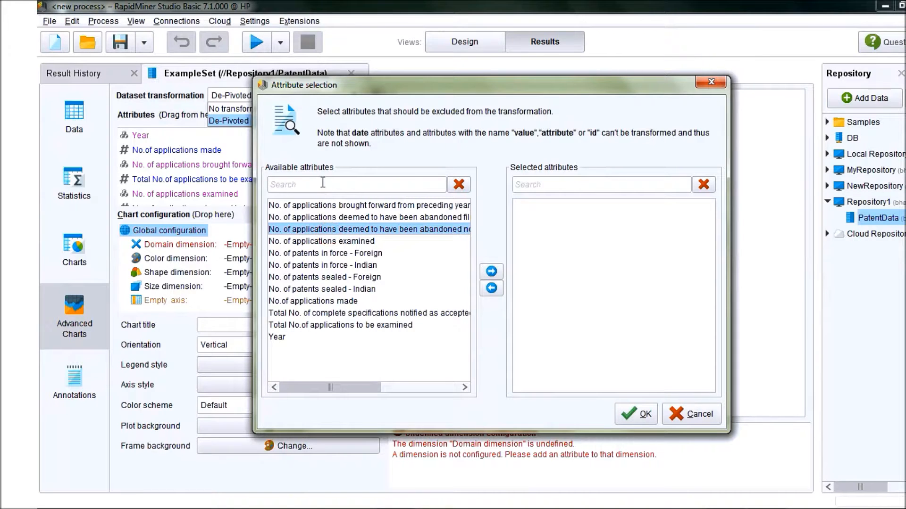
click(632, 414)
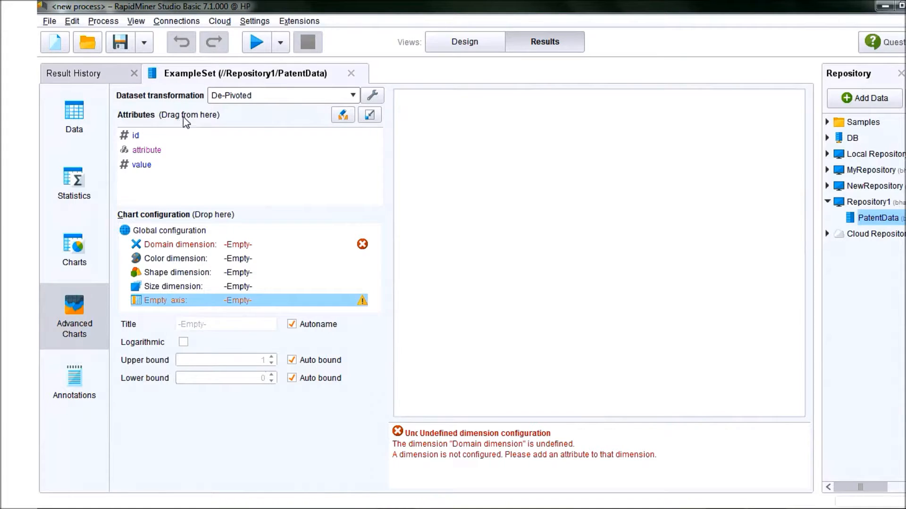
- Return to the basic charts of PatentData and change the chart style to Scatter
click(101, 73)
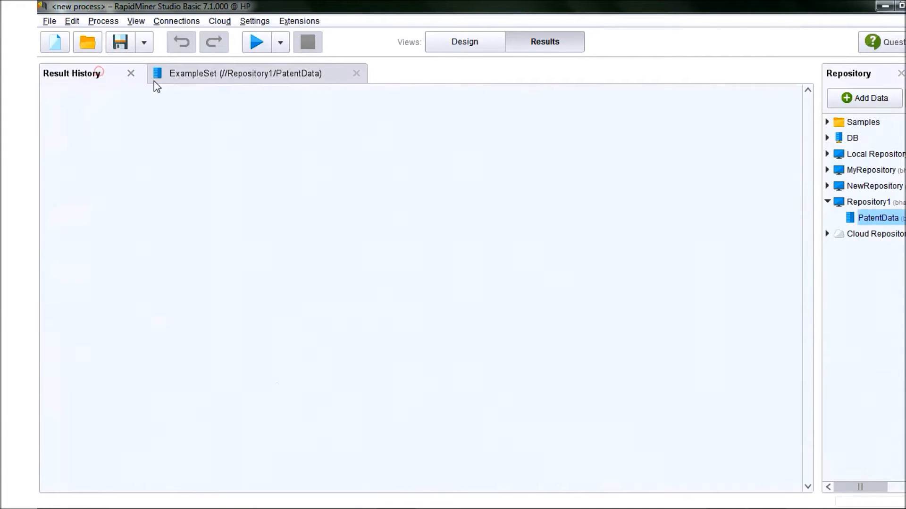
click(231, 77)
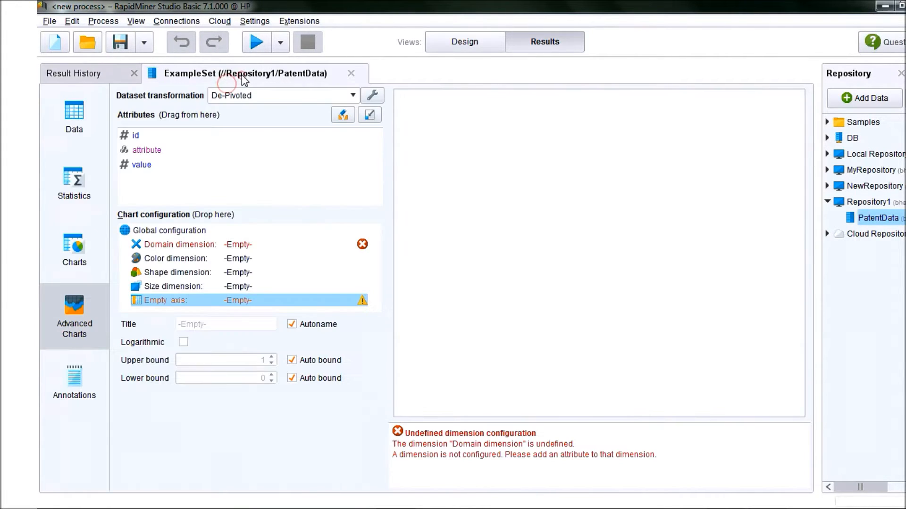
click(81, 256)
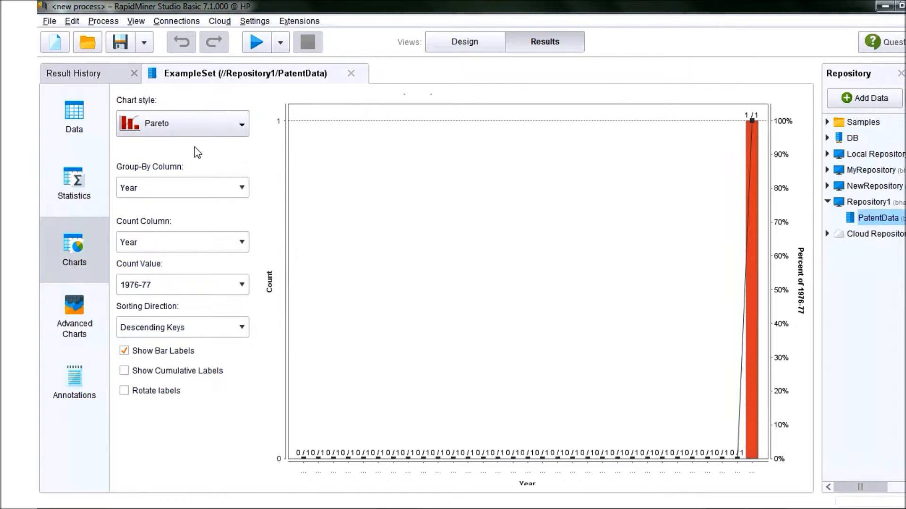
click(220, 124)
click(157, 175)
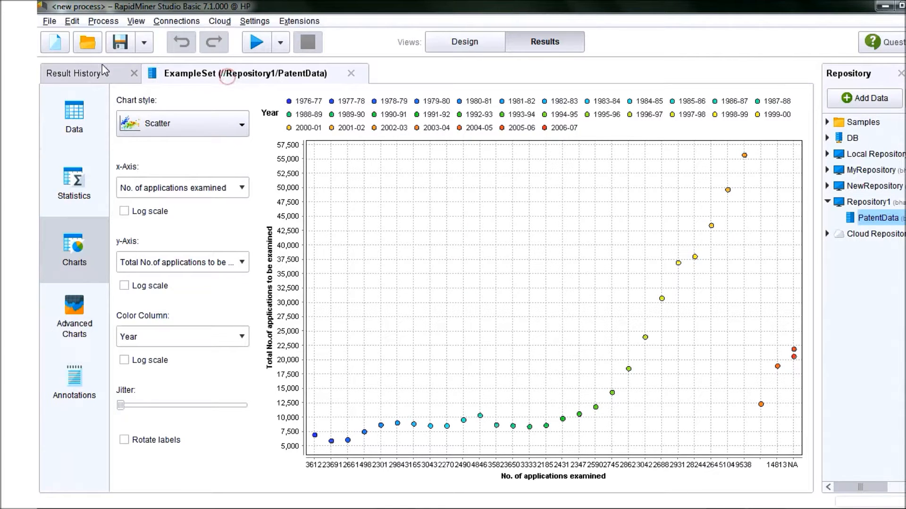
click(81, 74)
click(183, 72)
- Switch to the process design view, search the operators for "correla", and clear the search
click(467, 42)
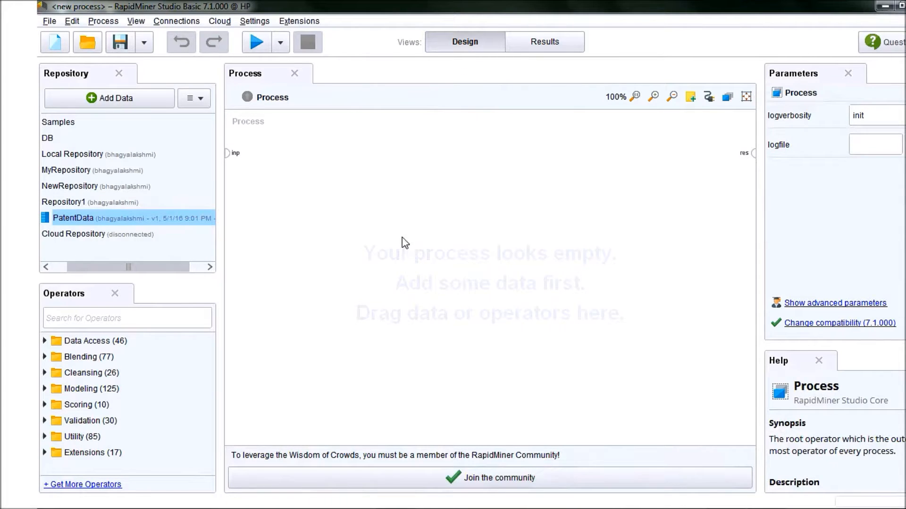
click(106, 316)
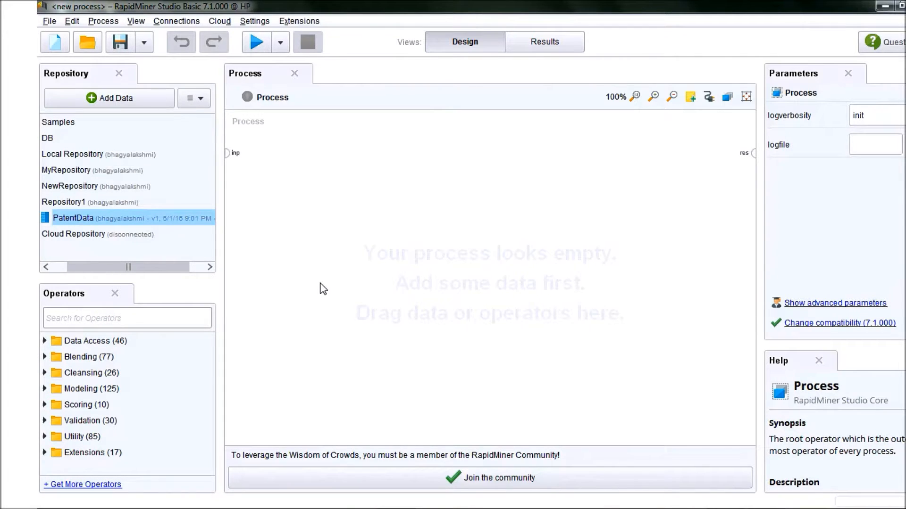
text(c)
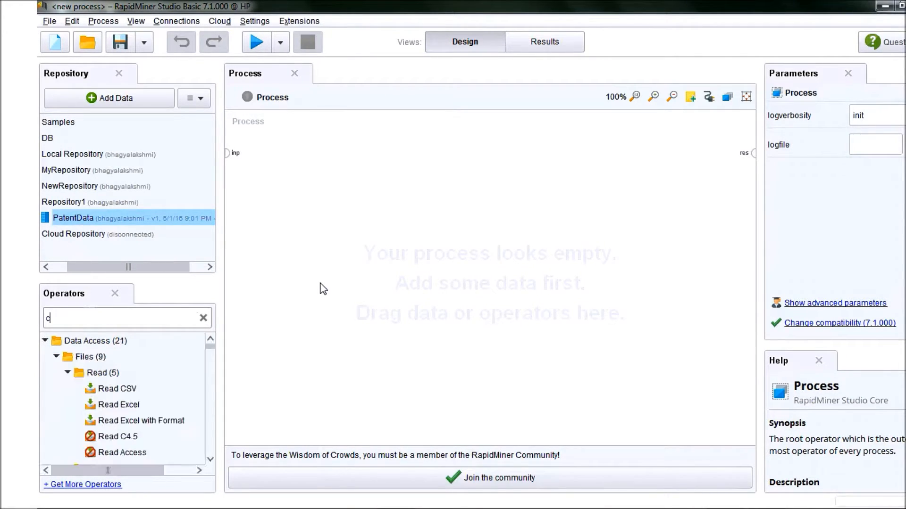
text(olle)
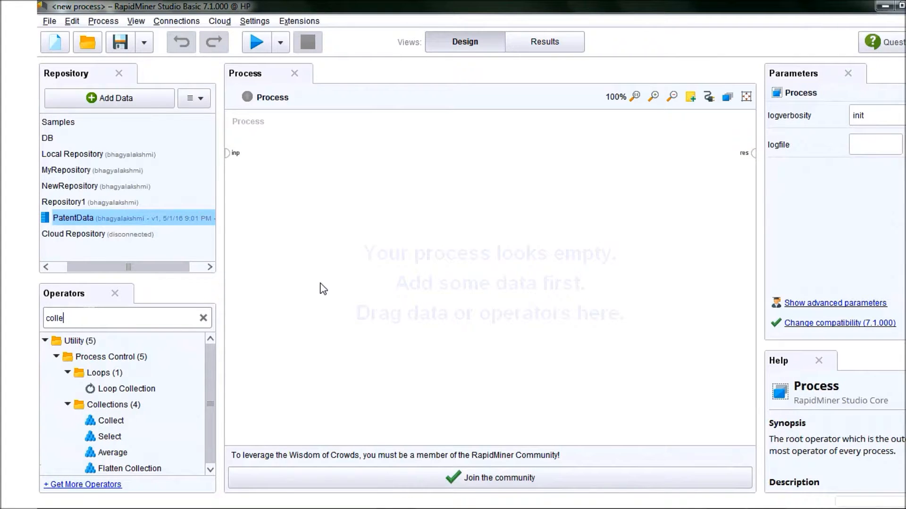
text(ra)
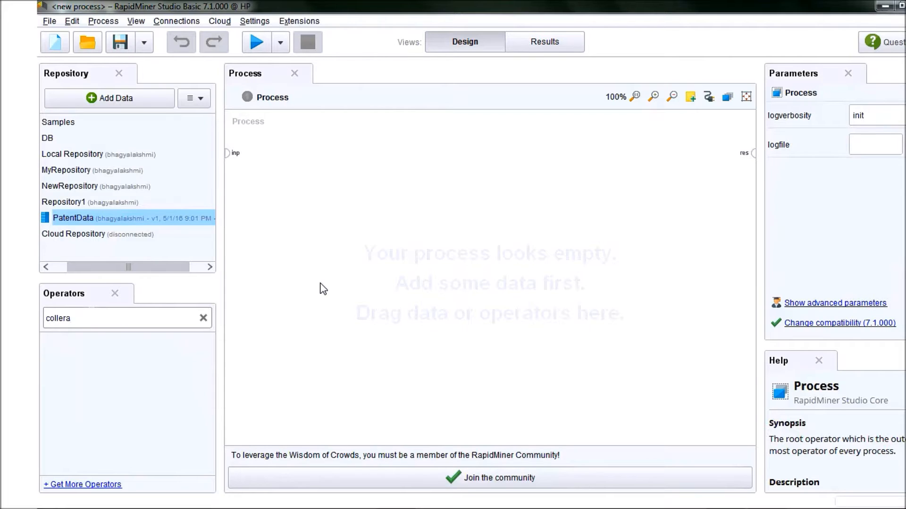
key(BackSpace)
key(BackSpace)
key(BackSpace)
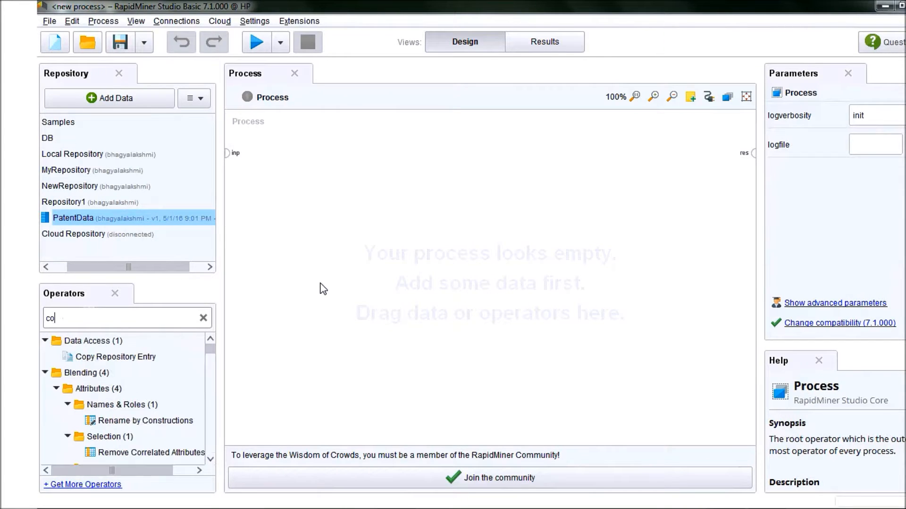
text(rr)
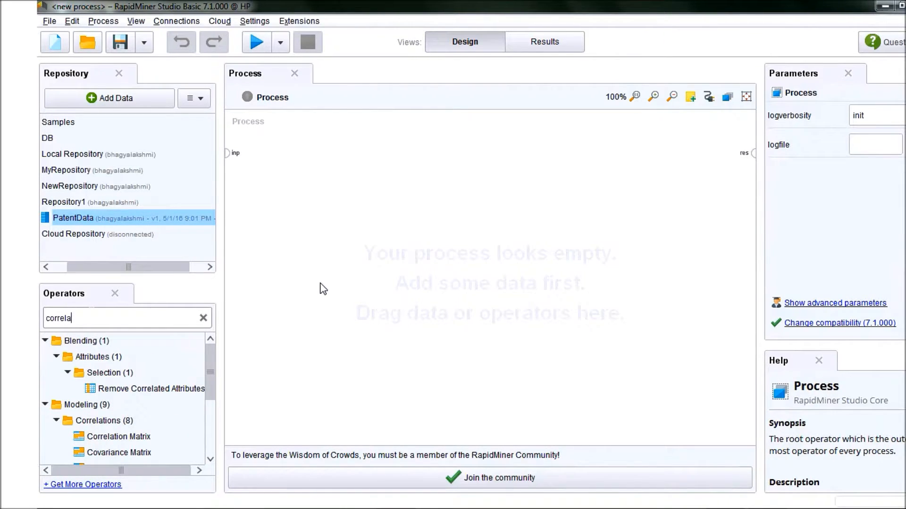
text(el)
key(BackSpace)
key(BackSpace)
key(BackSpace)
key(BackSpace)
key(BackSpace)
key(BackSpace)
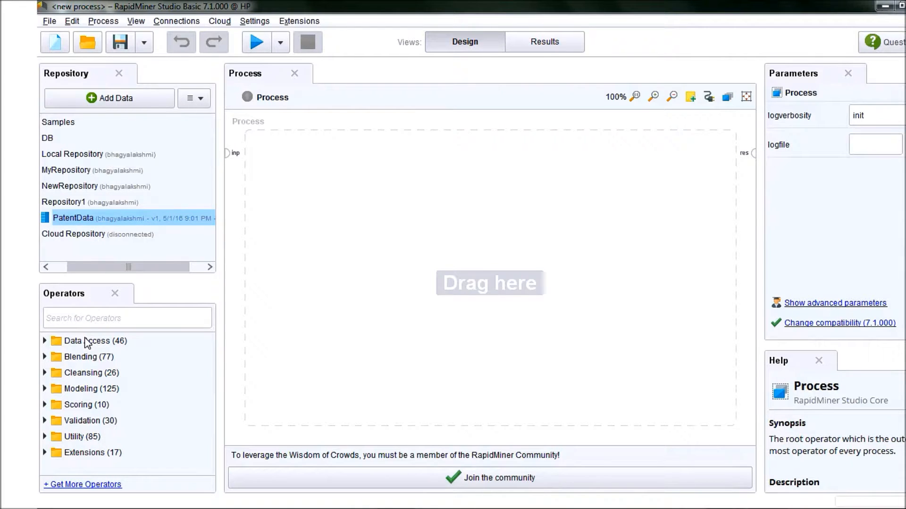
- Search the operators for "clus" and look through the clustering operators under Segmentation
click(85, 315)
text(cl)
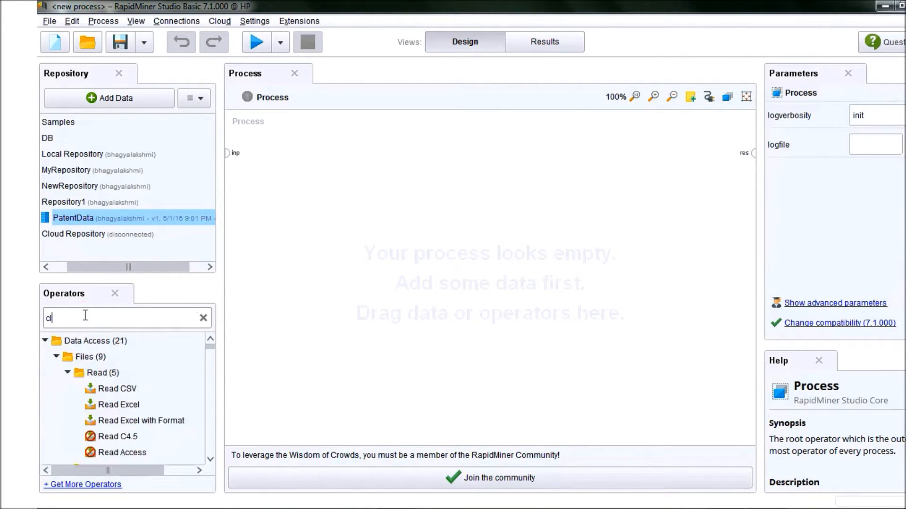
text(us)
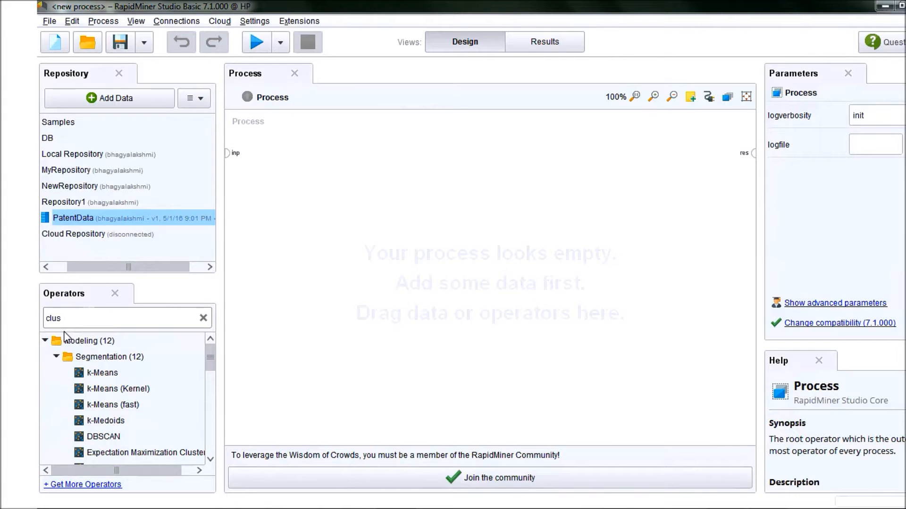
scroll(113, 373, down, 1)
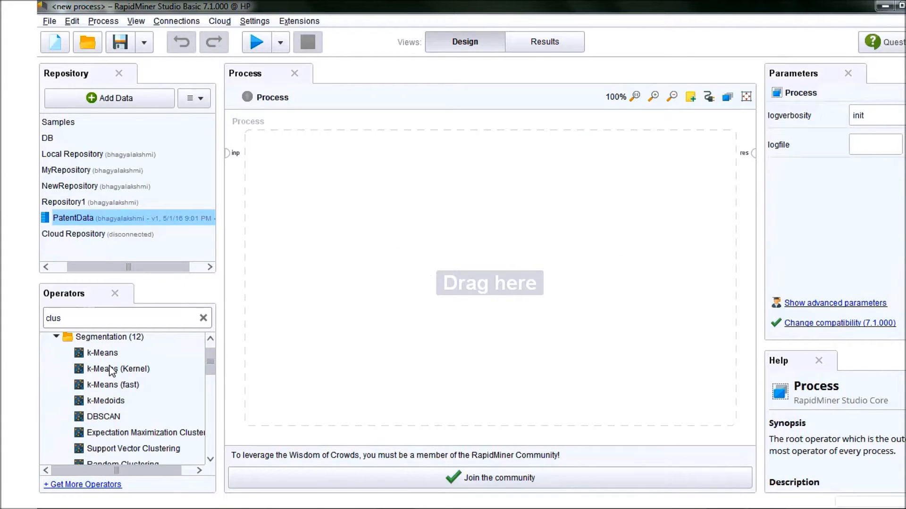
scroll(108, 361, up, 1)
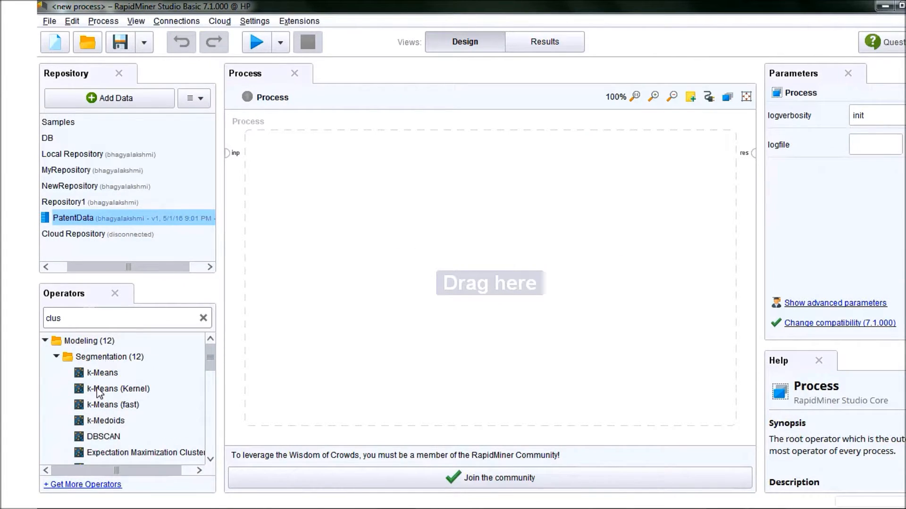
scroll(106, 370, down, 1)
scroll(107, 378, down, 1)
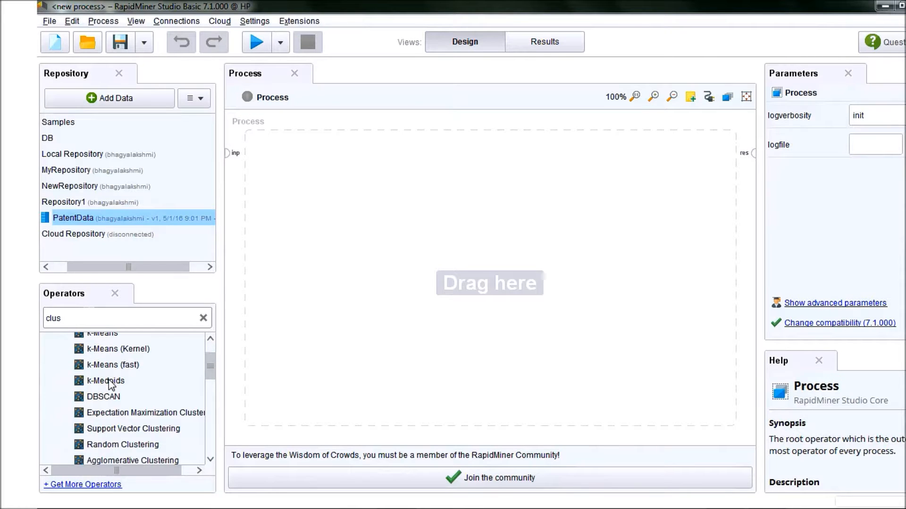
scroll(140, 399, up, 3)
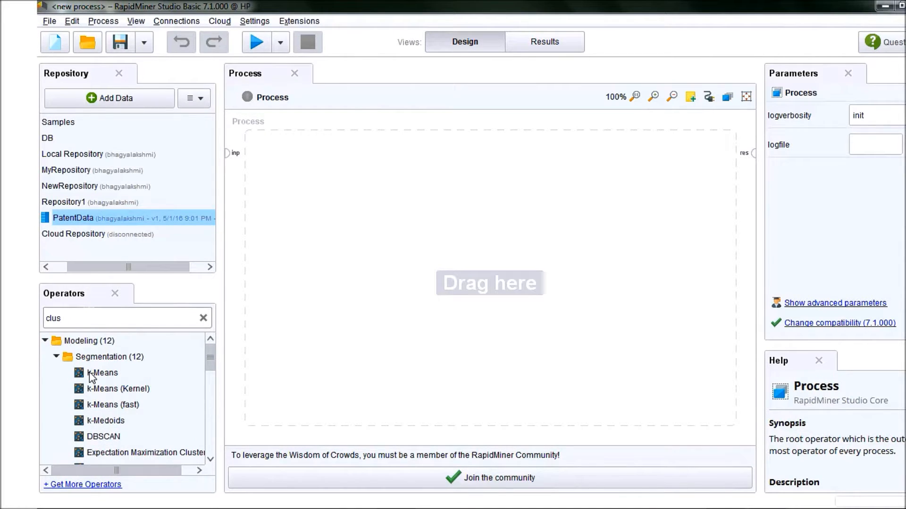
scroll(104, 378, down, 3)
scroll(118, 406, down, 2)
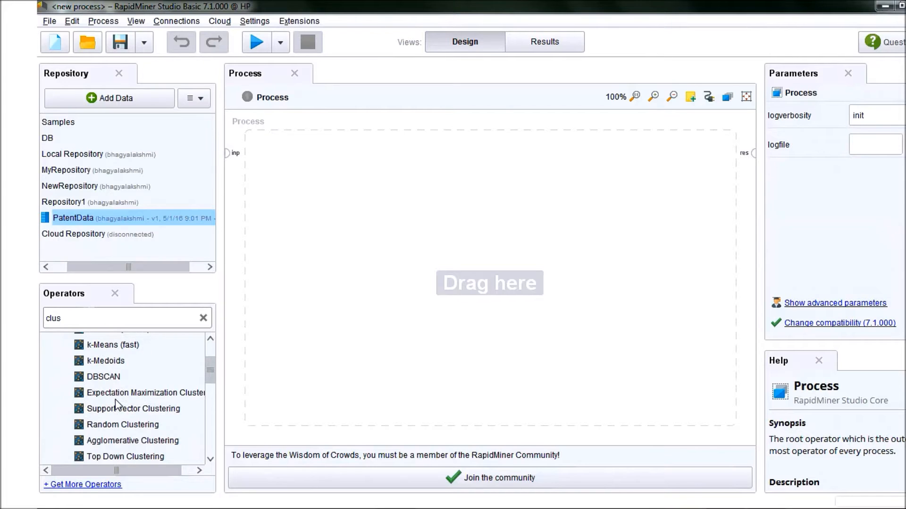
scroll(142, 407, down, 1)
scroll(139, 406, down, 1)
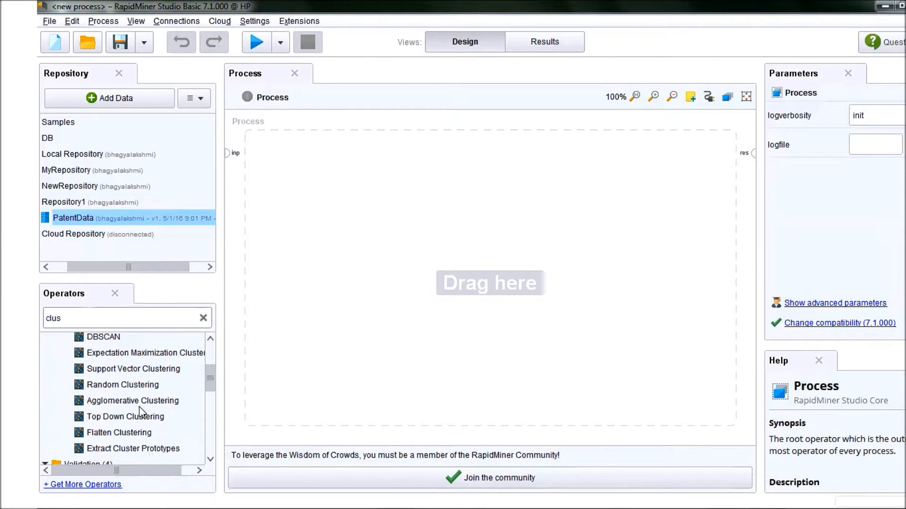
scroll(94, 378, up, 6)
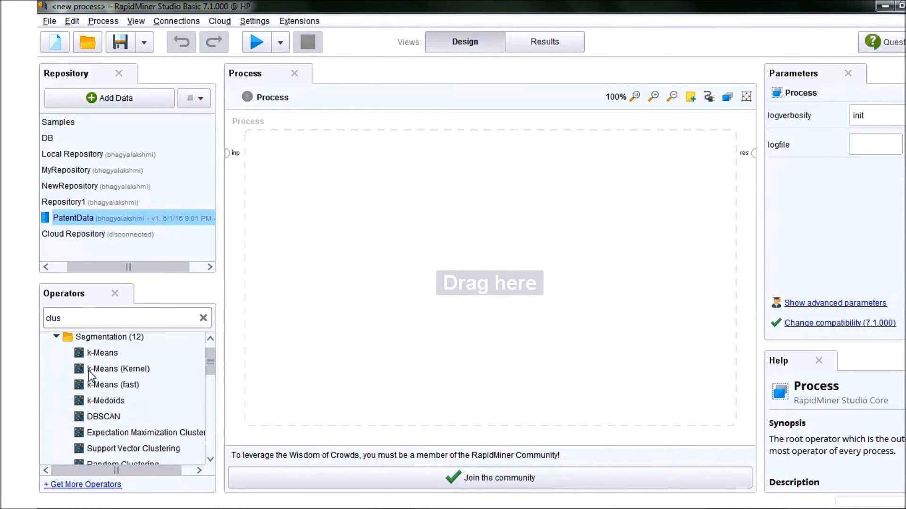
- Search the operators for "corre" and add the Correlation Matrix operator to the process
click(86, 320)
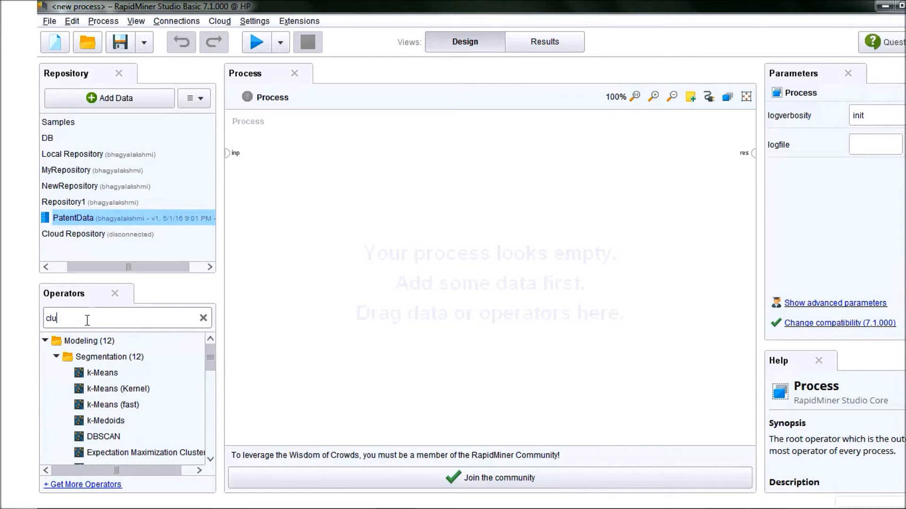
key(BackSpace)
key(BackSpace)
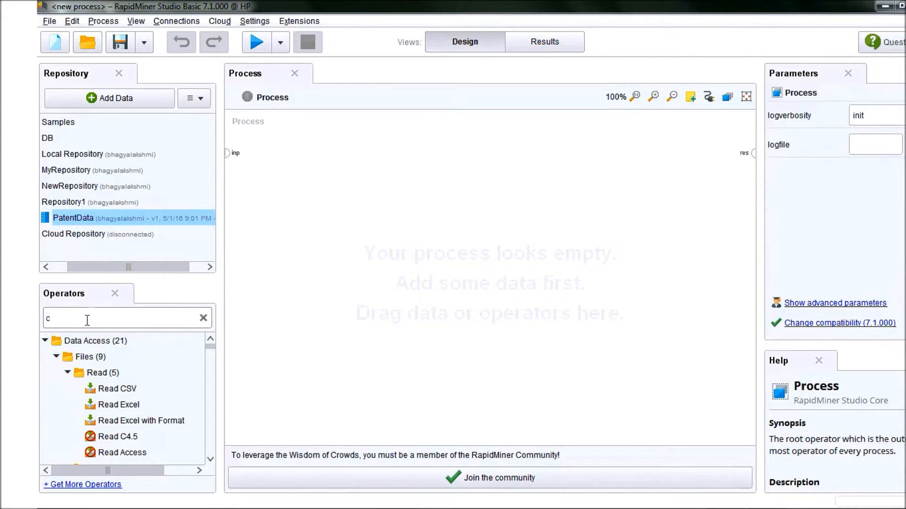
text(oe)
key(BackSpace)
text(rre)
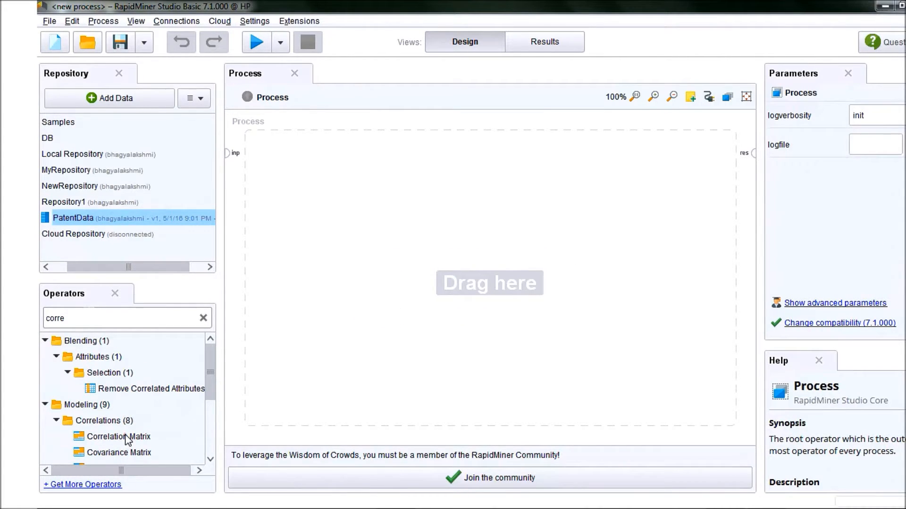
click(126, 437)
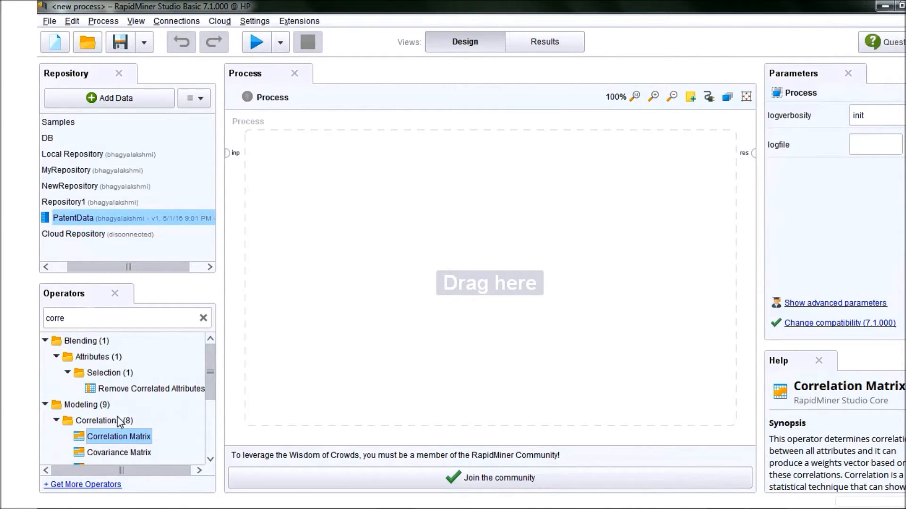
drag(115, 435, 232, 373)
drag(414, 169, 415, 169)
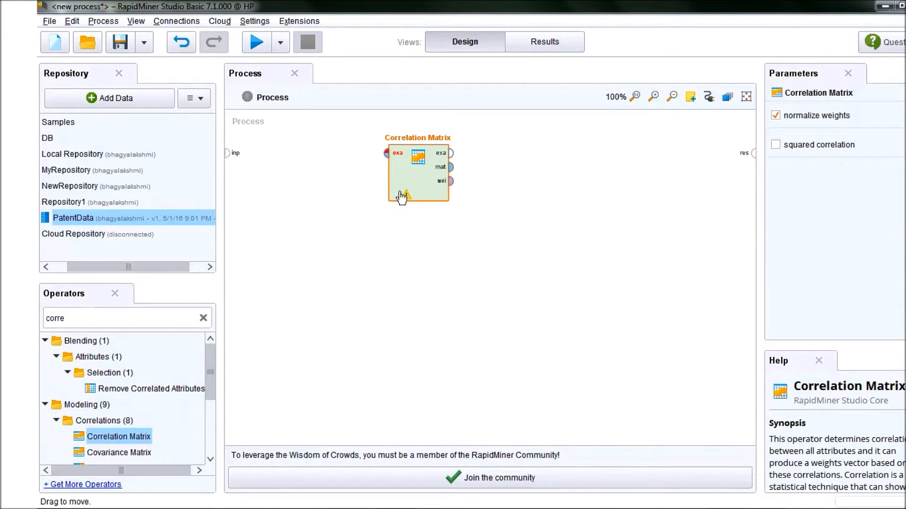
click(424, 267)
click(413, 168)
- Add PatentData to the process and place its Retrieve operator in line before the Correlation Matrix operator
drag(95, 222, 355, 165)
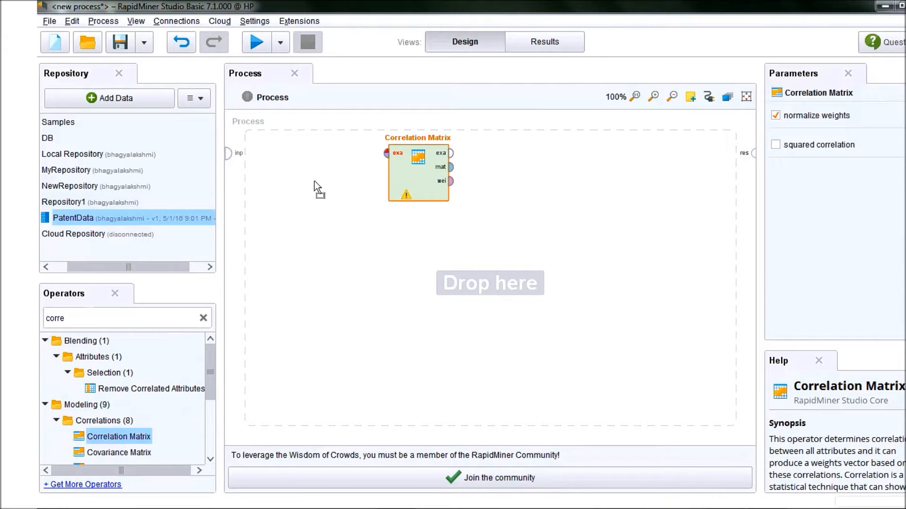
drag(310, 224, 310, 223)
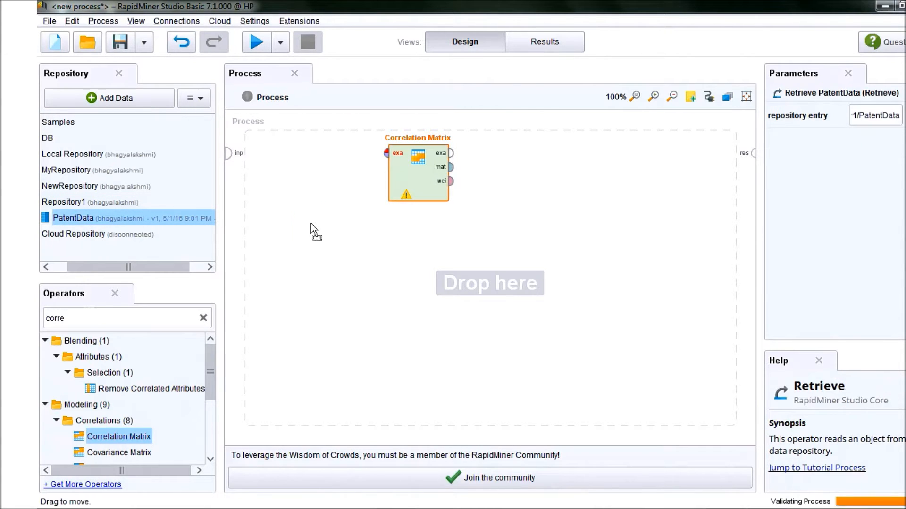
click(328, 177)
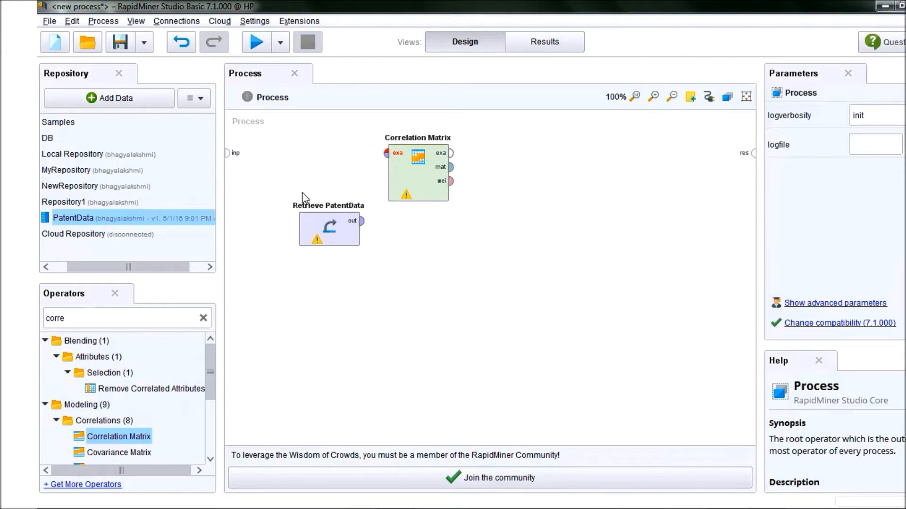
click(312, 227)
drag(313, 224, 287, 159)
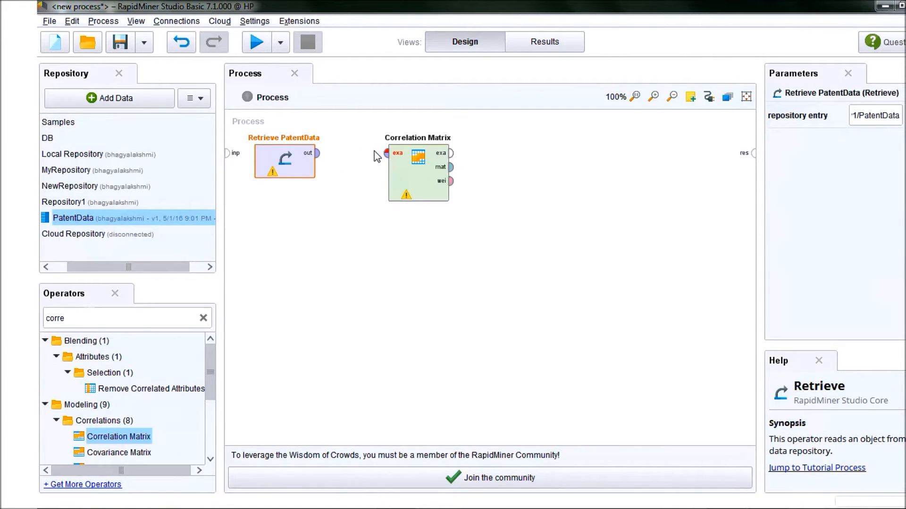
- Connect the output of Retrieve PatentData to the example set input of the Correlation Matrix operator
click(332, 249)
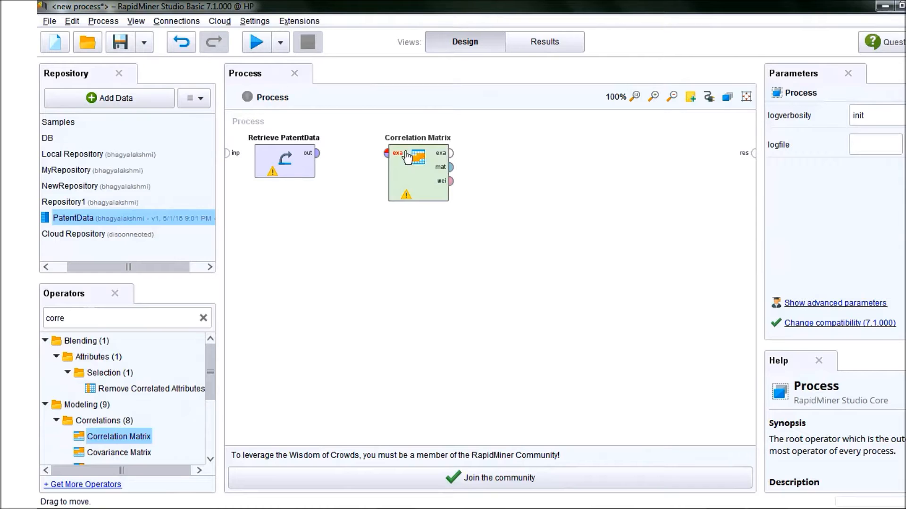
click(319, 156)
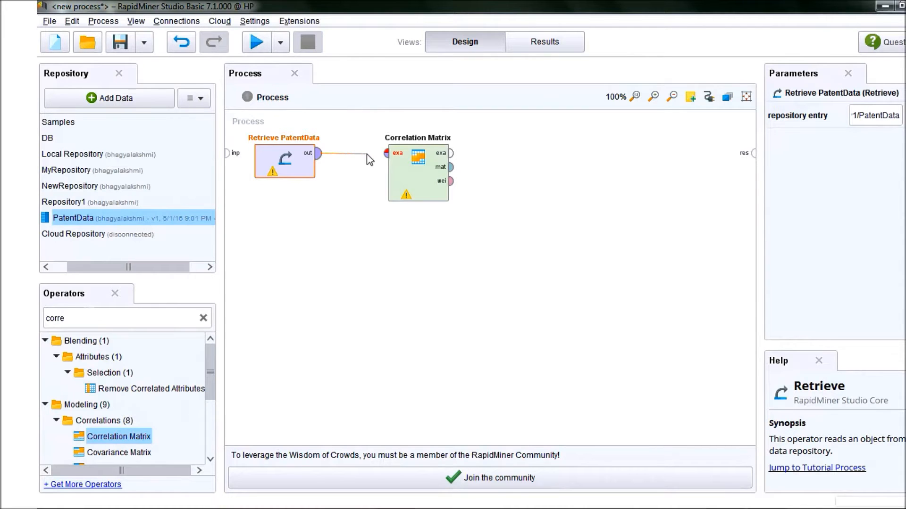
click(386, 154)
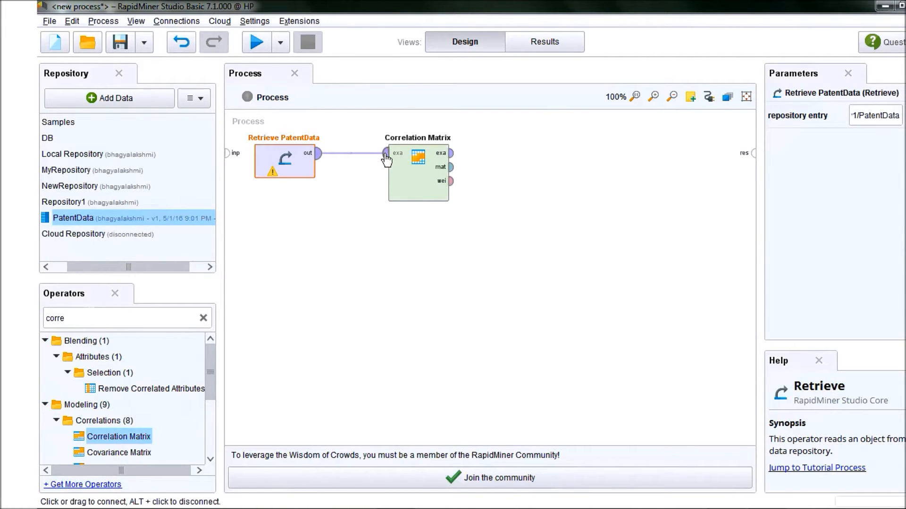
click(350, 182)
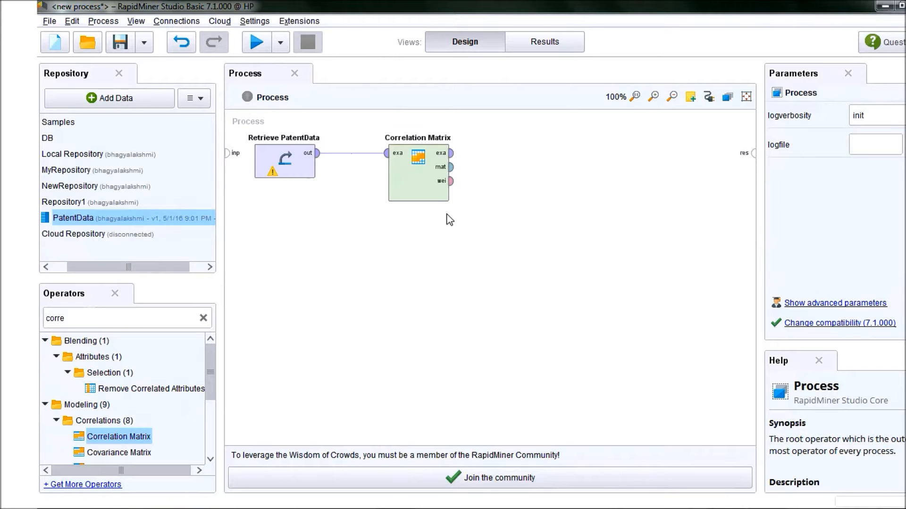
- Connect the matrix output of the Correlation Matrix operator to the process result port
click(452, 177)
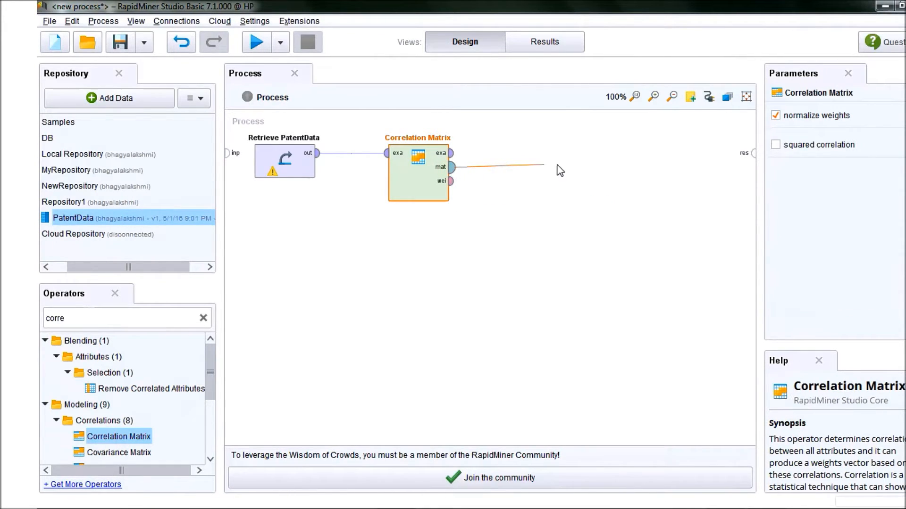
click(749, 154)
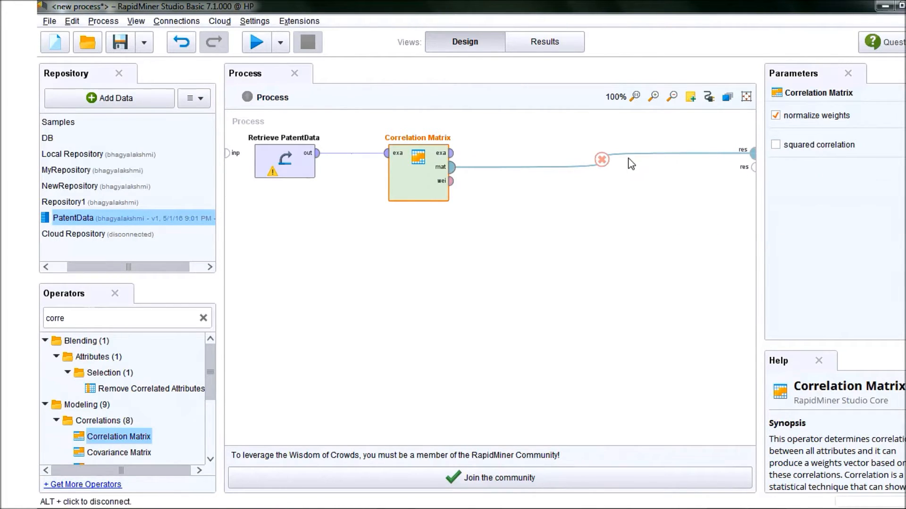
click(598, 201)
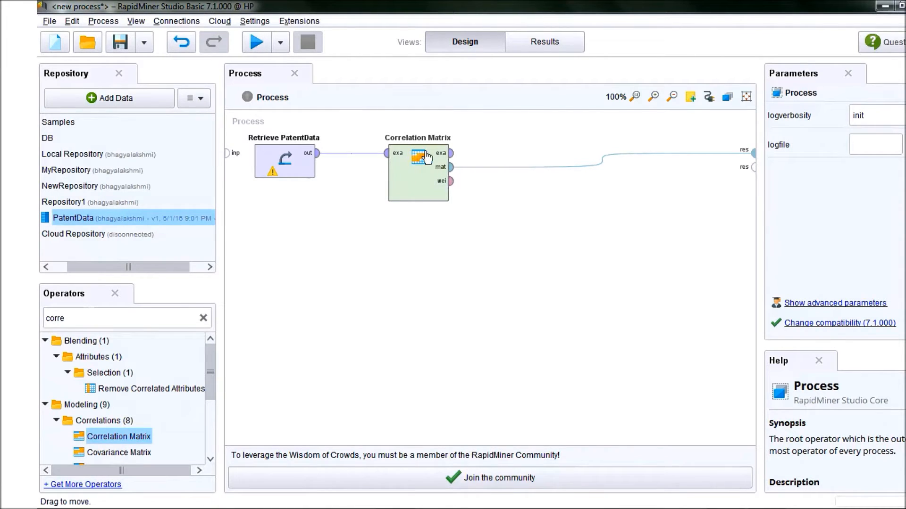
click(460, 167)
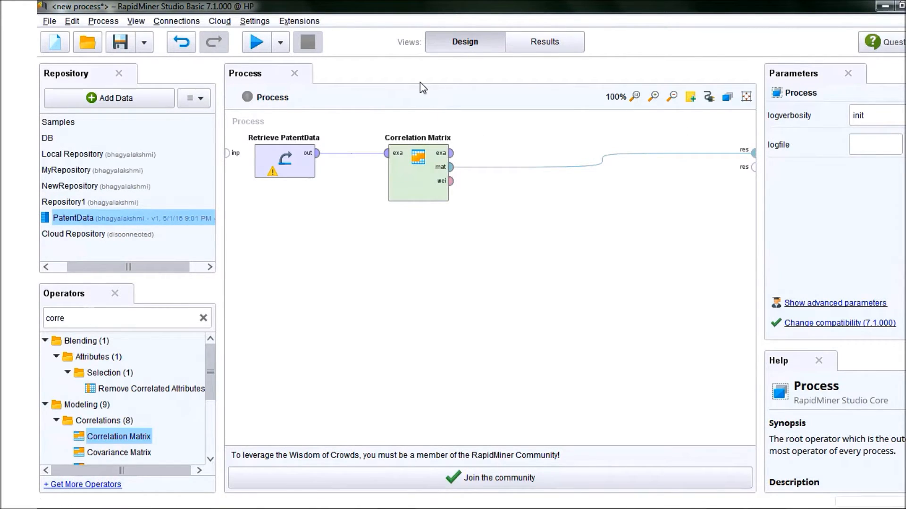
- Run the process and review the resulting correlation matrix alongside the PatentData scatter chart
click(257, 45)
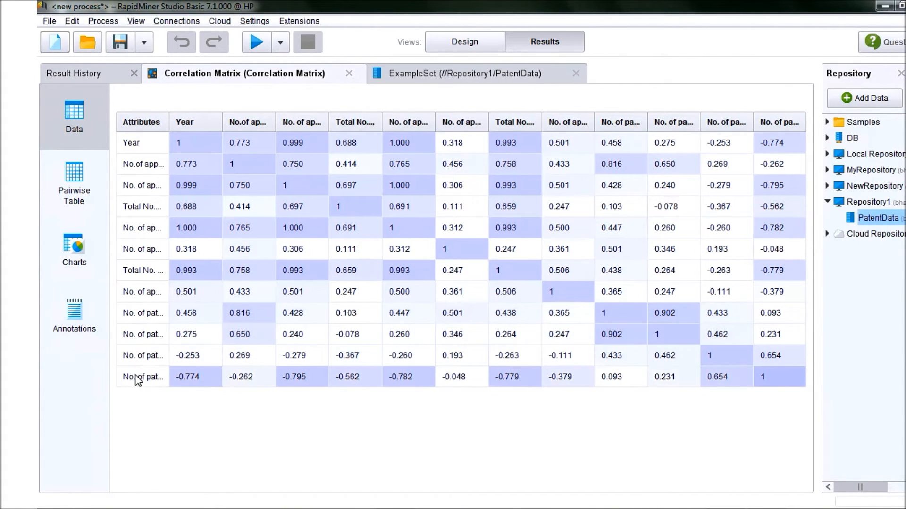
click(152, 382)
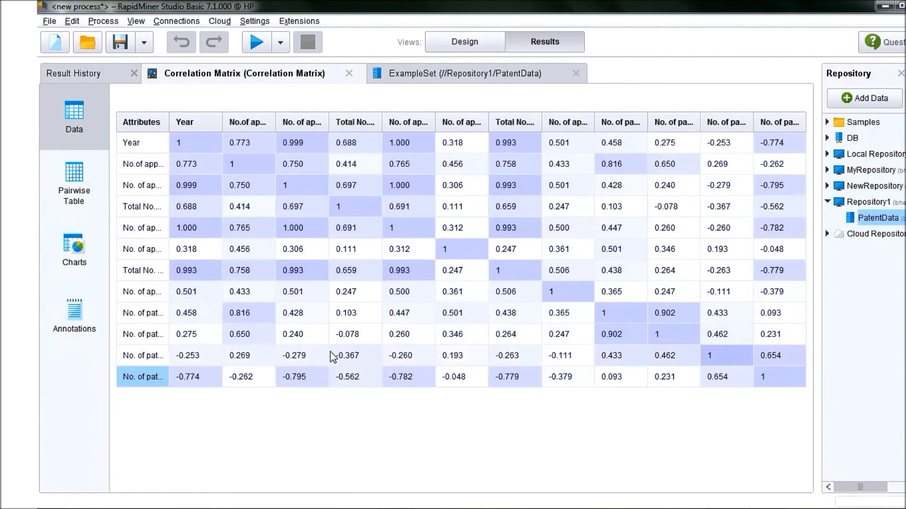
click(452, 77)
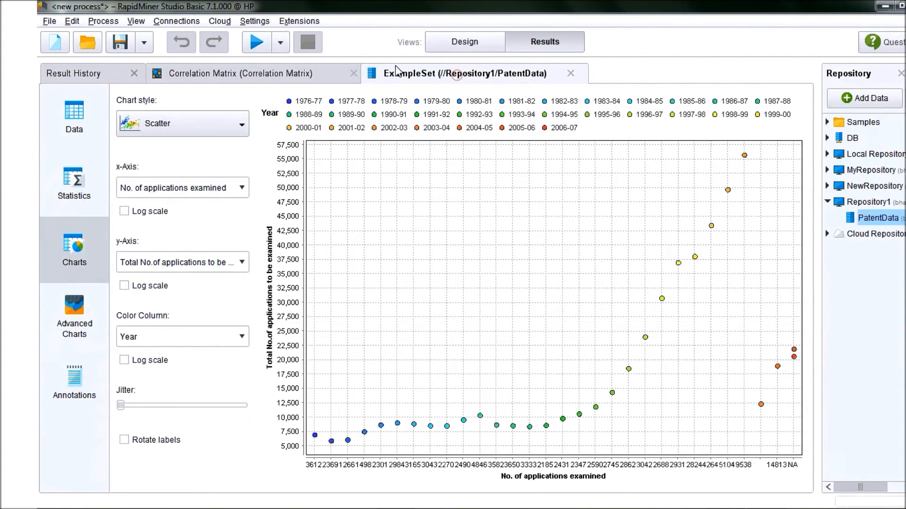
click(269, 73)
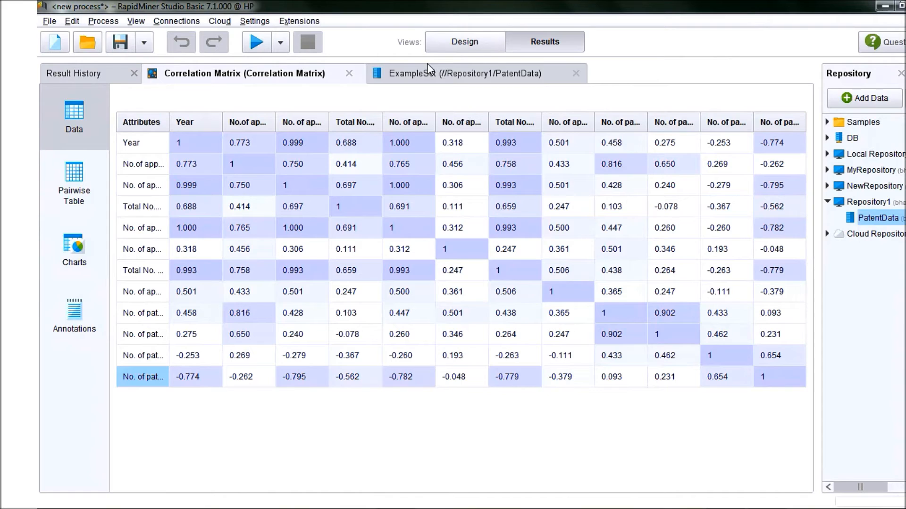
- Return to the process design, start saving it under a new name, and create a subfolder named "processes" in Repository1
click(470, 42)
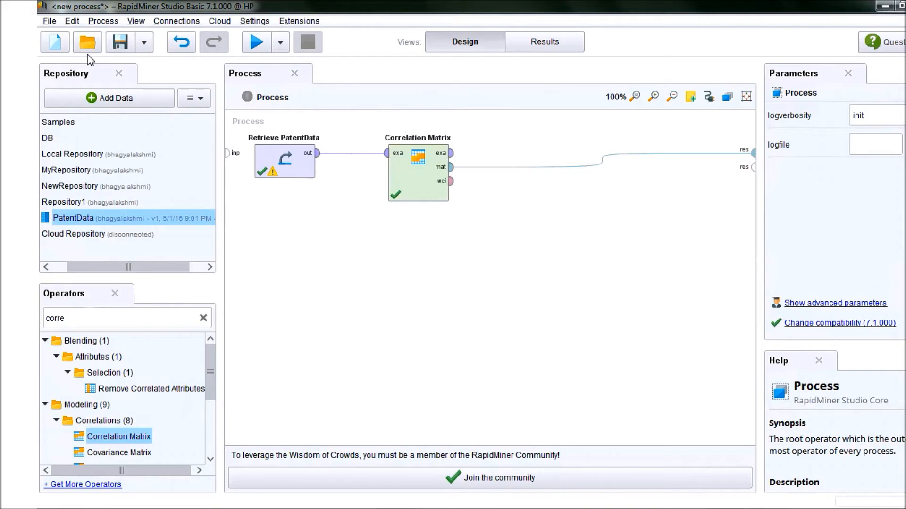
click(144, 44)
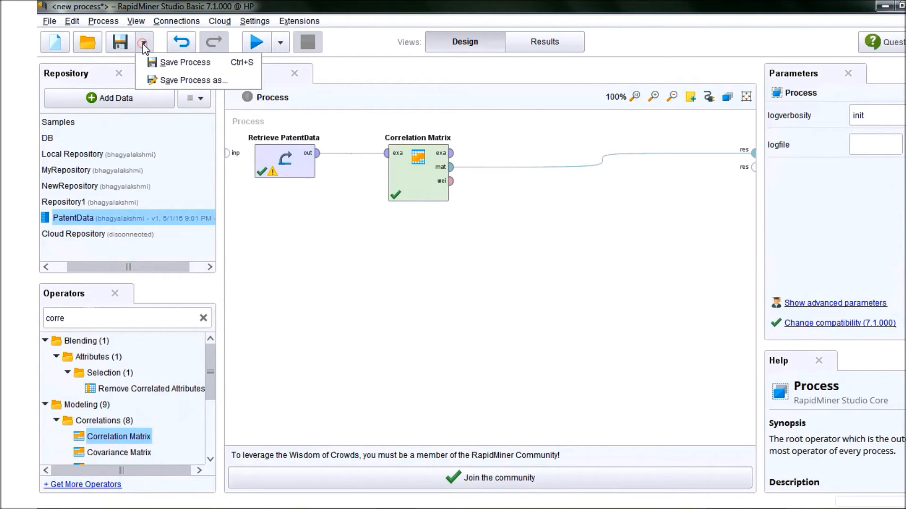
click(211, 81)
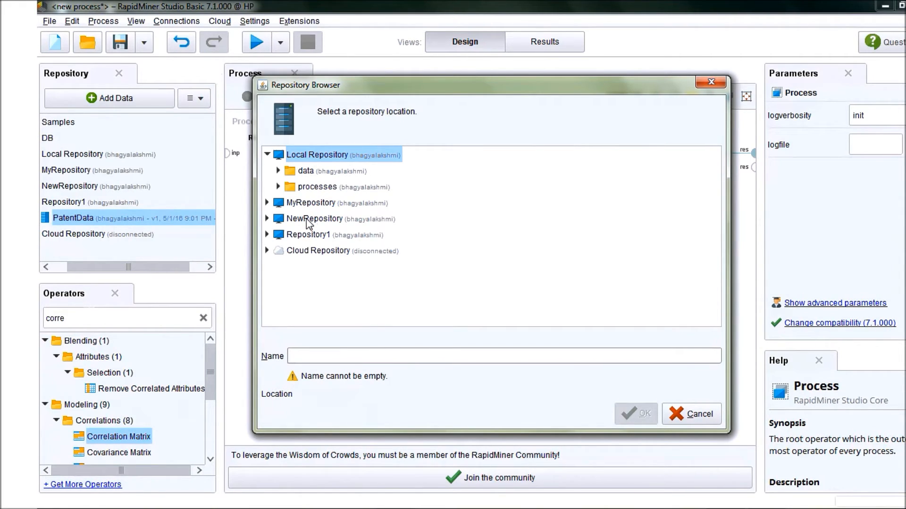
click(309, 236)
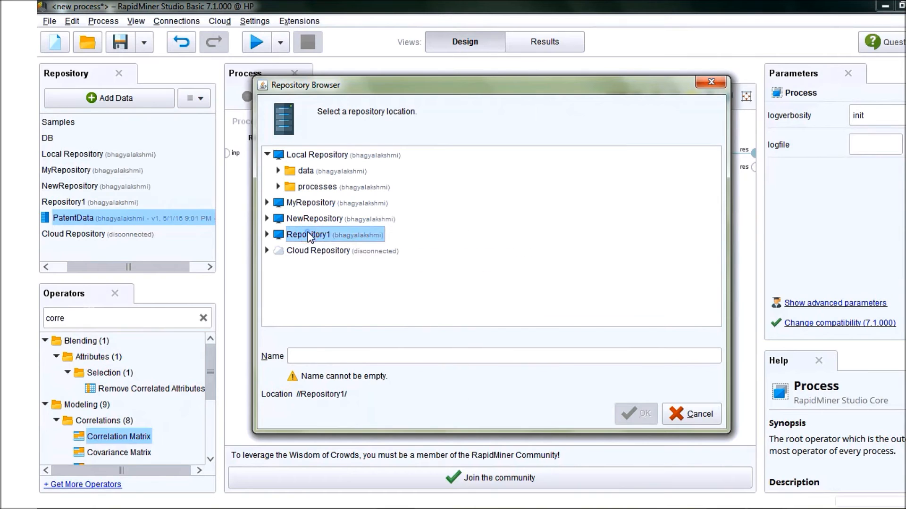
right_click(308, 232)
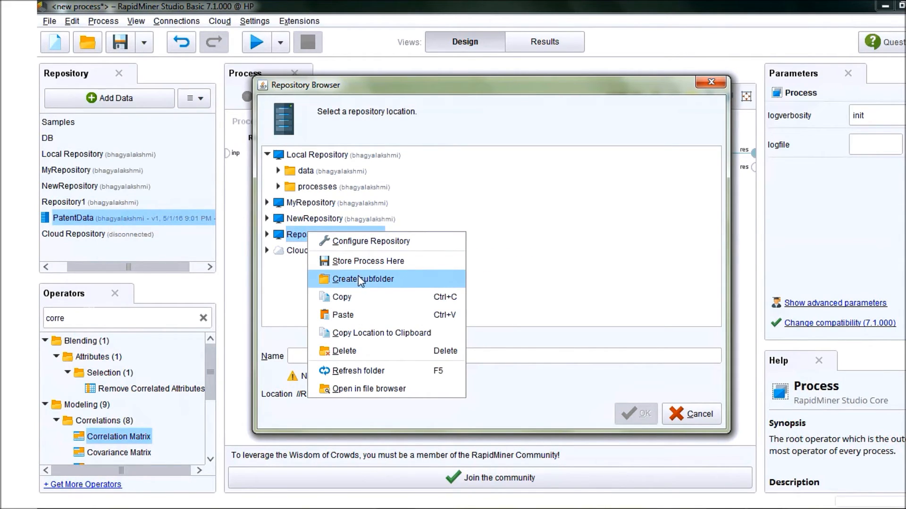
click(406, 283)
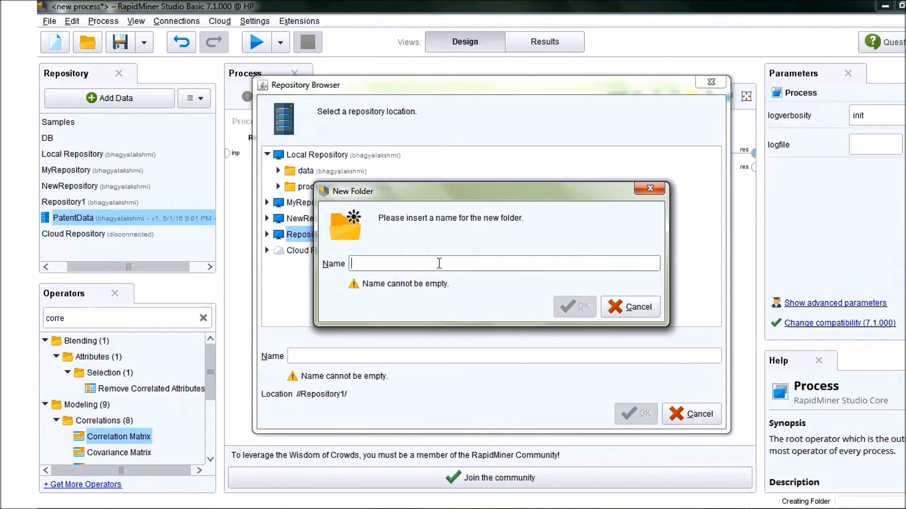
text(processes)
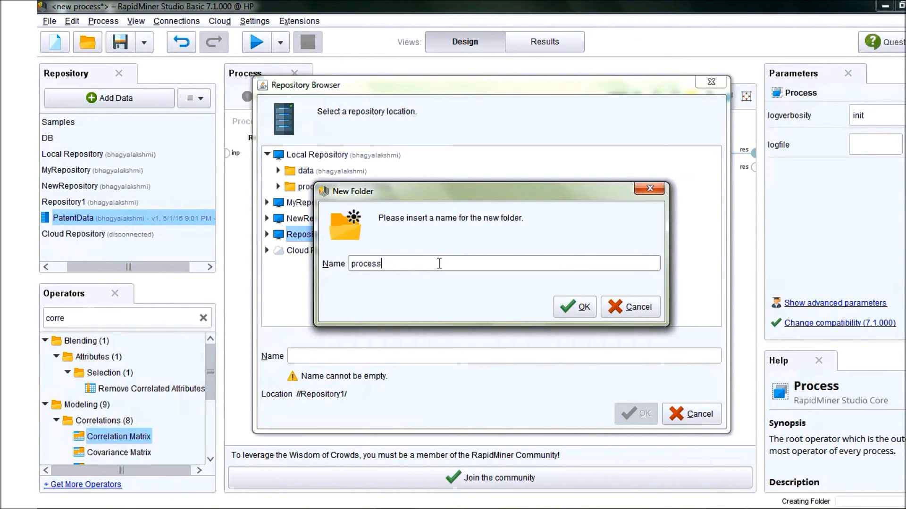
click(580, 307)
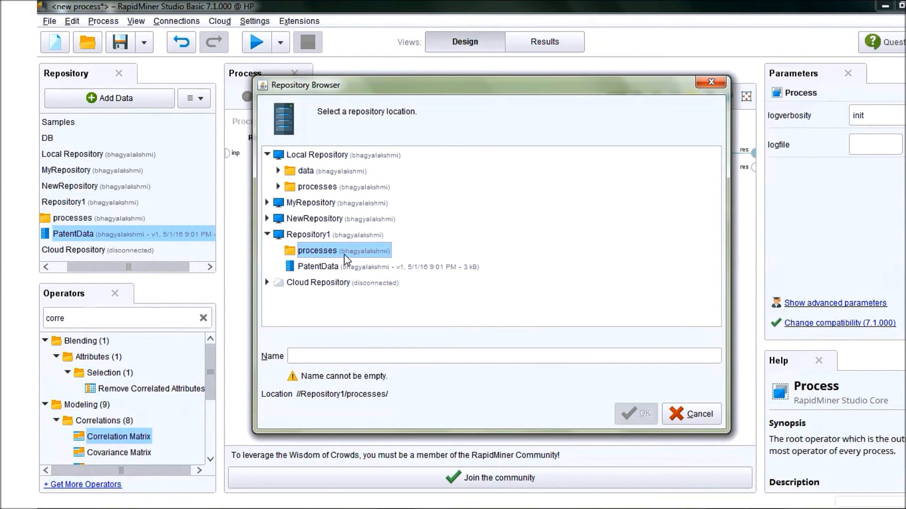
- Save the process as "patentprocess" in the processes folder of Repository1
click(344, 359)
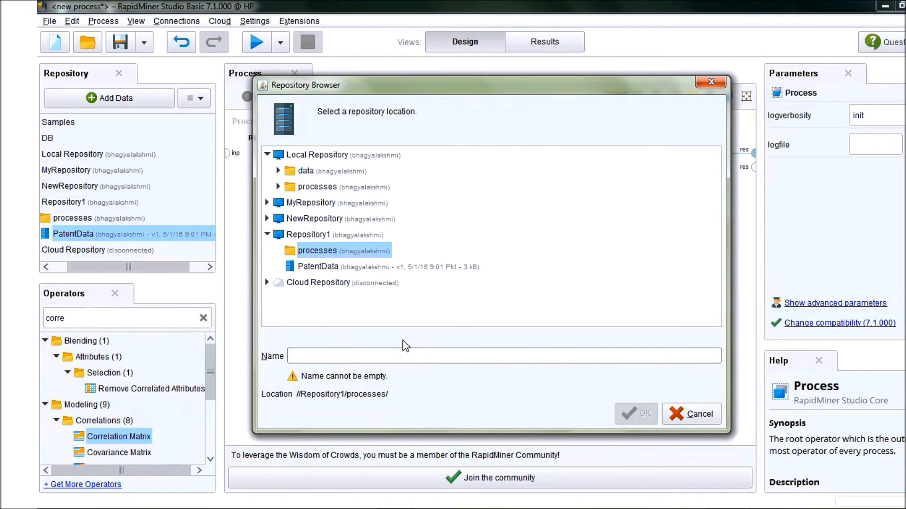
text(patentprocess)
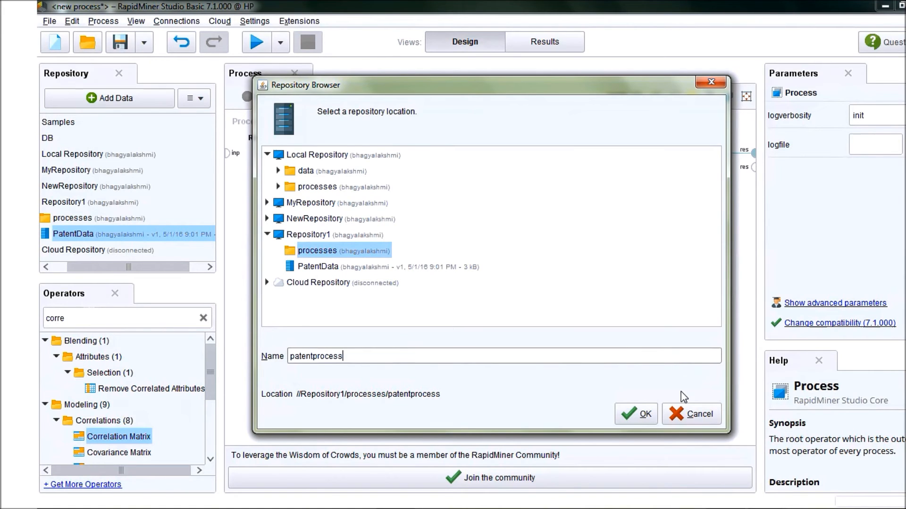
click(637, 414)
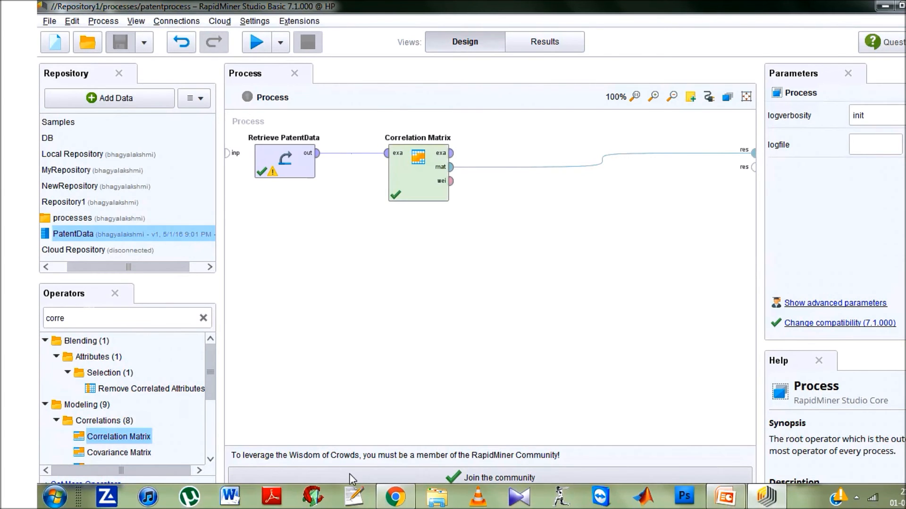
- Switch to Windows Explorer and locate the saved patentprocess.rmp file in Documents, New Folder, processes
click(435, 500)
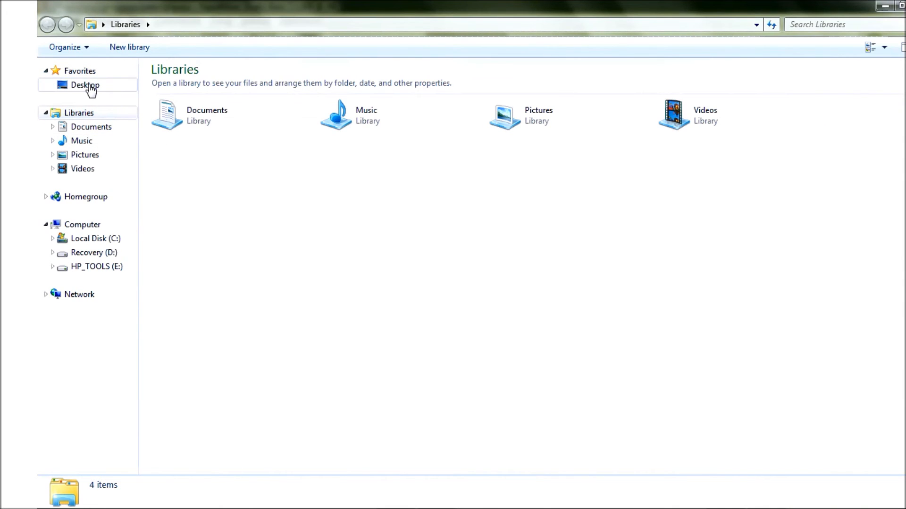
click(94, 128)
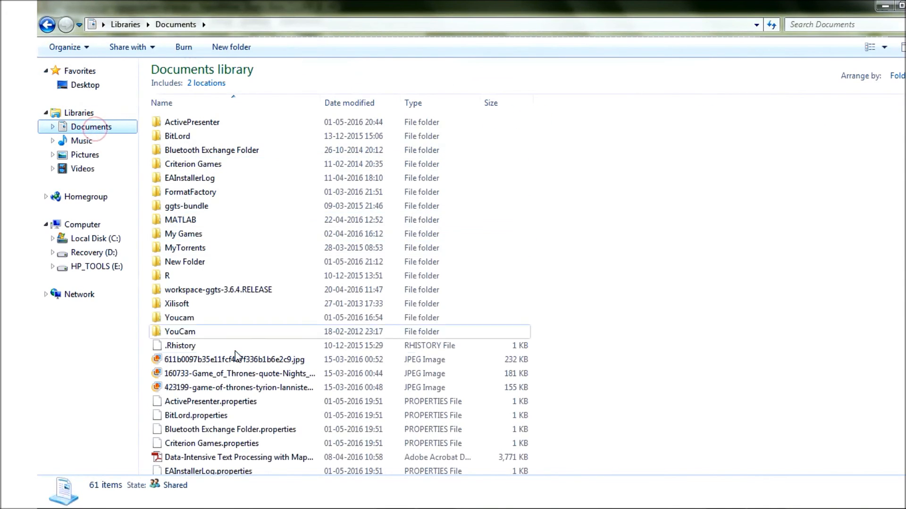
double_click(185, 262)
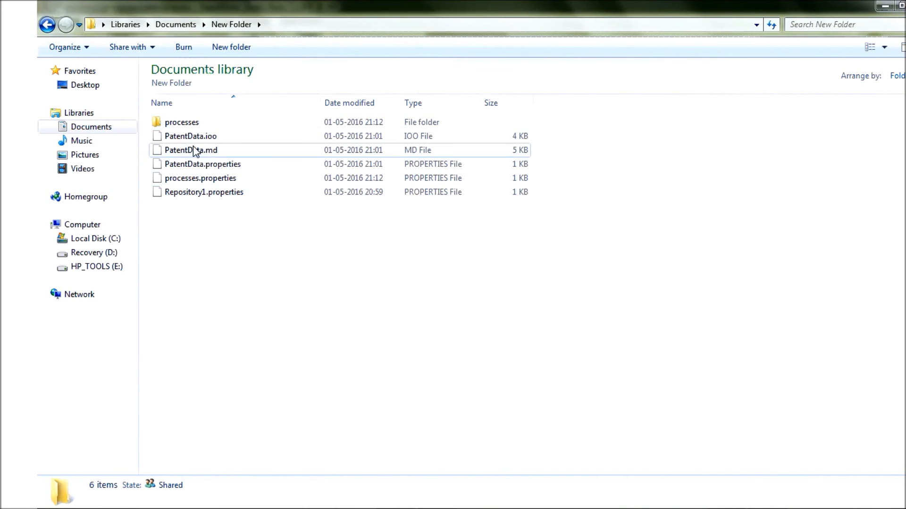
click(186, 126)
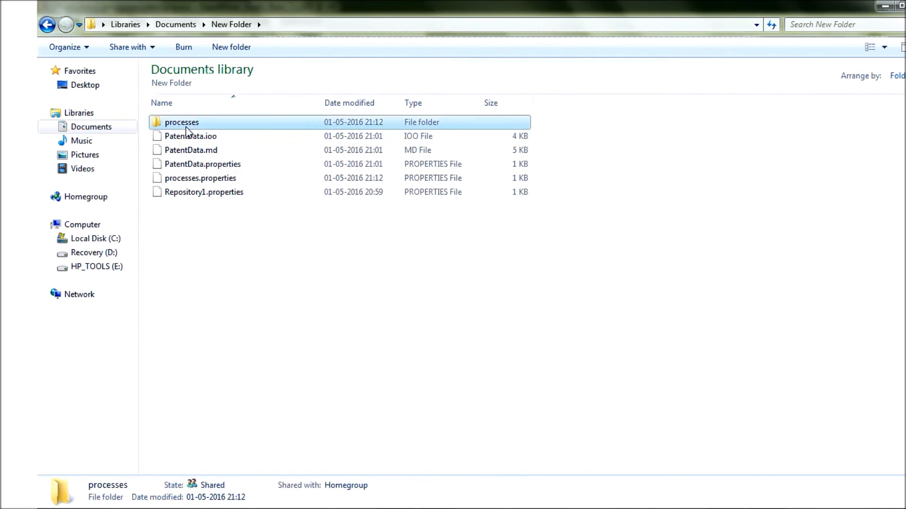
double_click(186, 125)
click(213, 125)
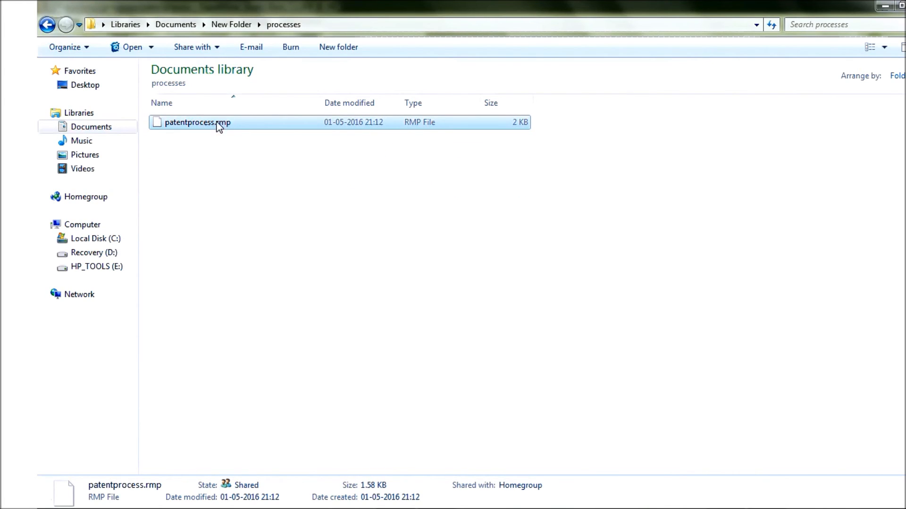
click(240, 174)
click(226, 123)
mouse_move(434, 503)
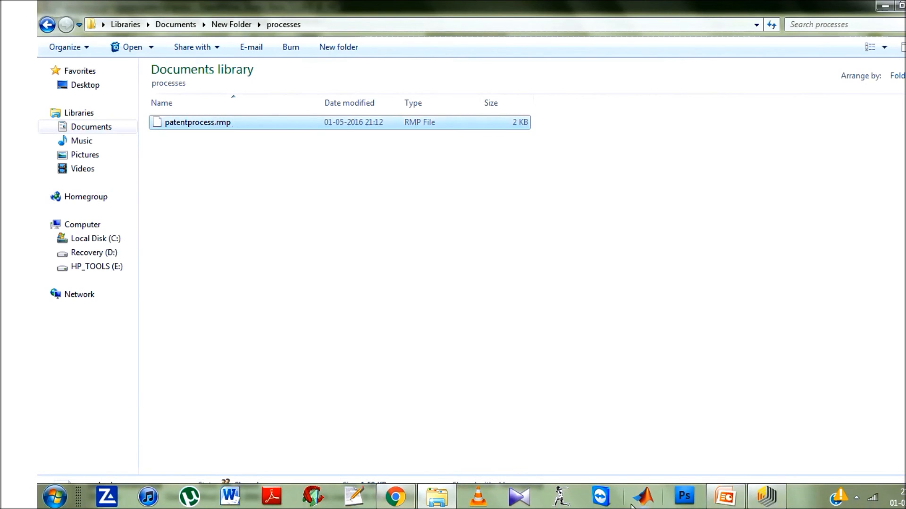
- Switch between RapidMiner Studio and the processes folder in Windows Explorer, ending on the patentprocess design
click(761, 494)
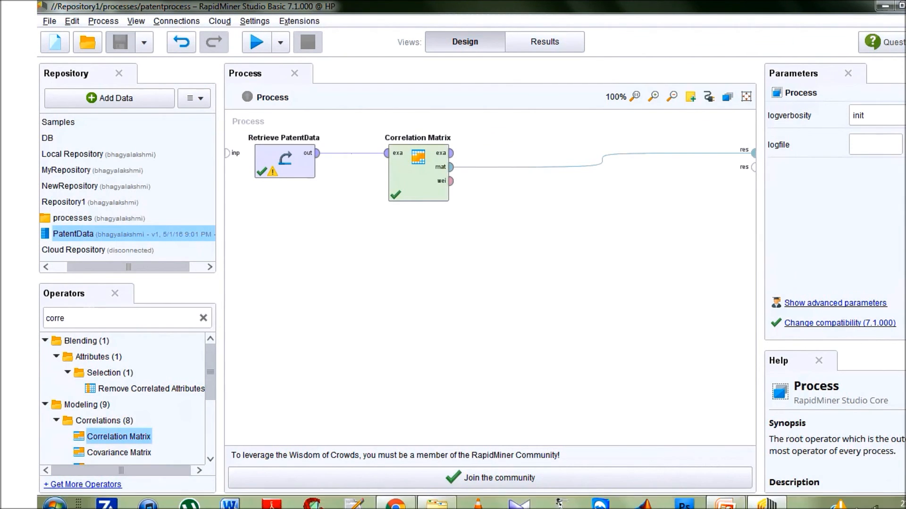
mouse_move(846, 485)
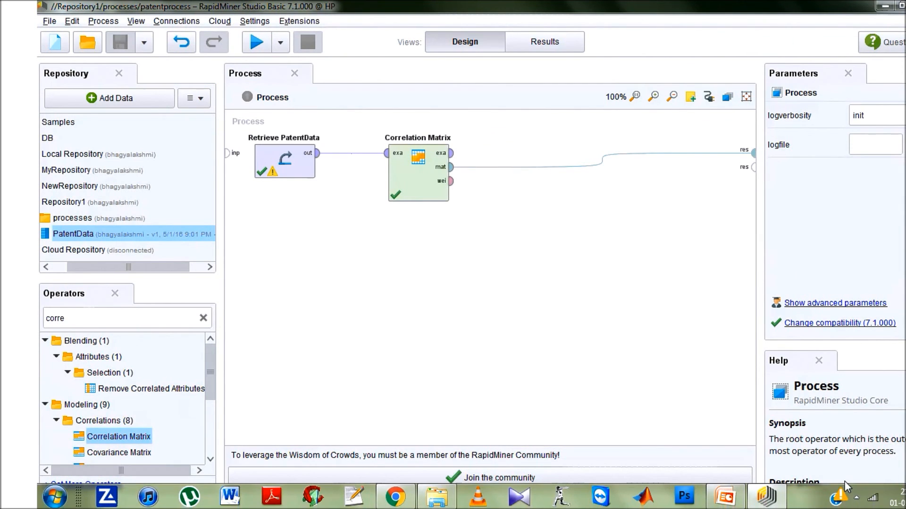
click(761, 494)
click(204, 180)
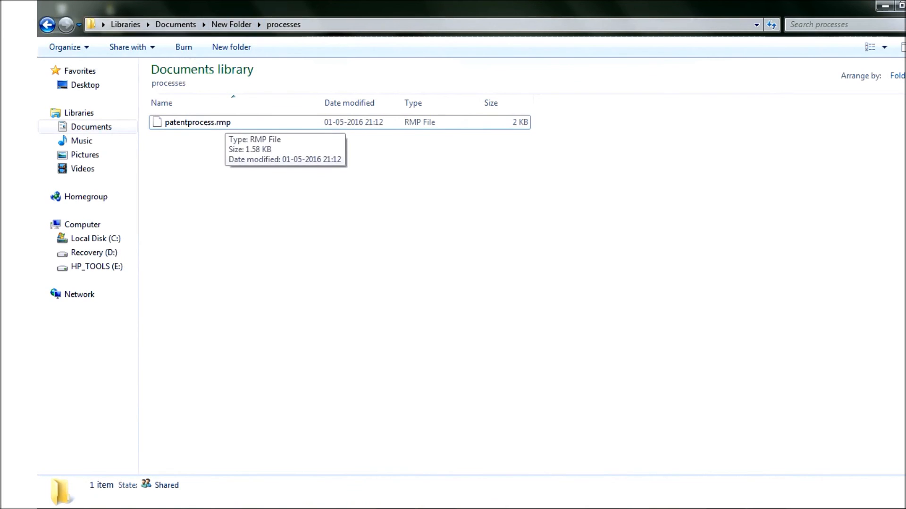
click(762, 501)
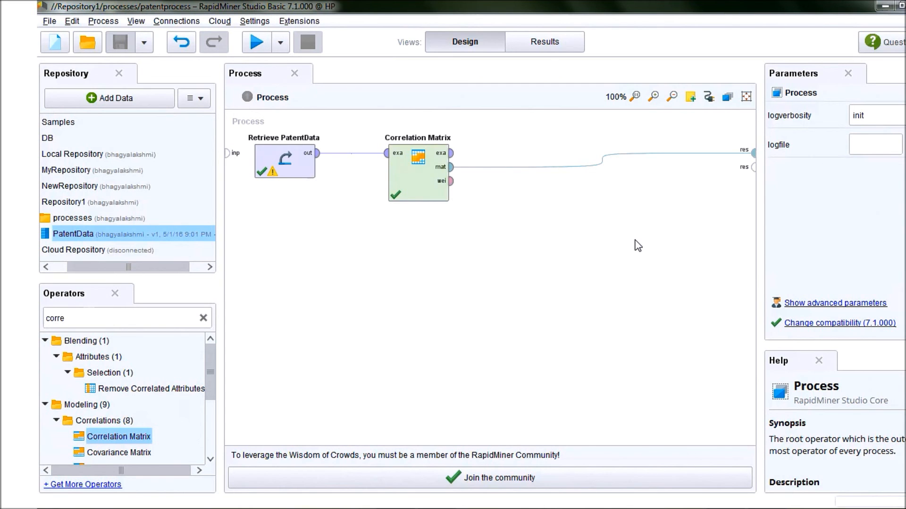
- Minimize the open windows to show the desktop
click(886, 6)
click(886, 6)
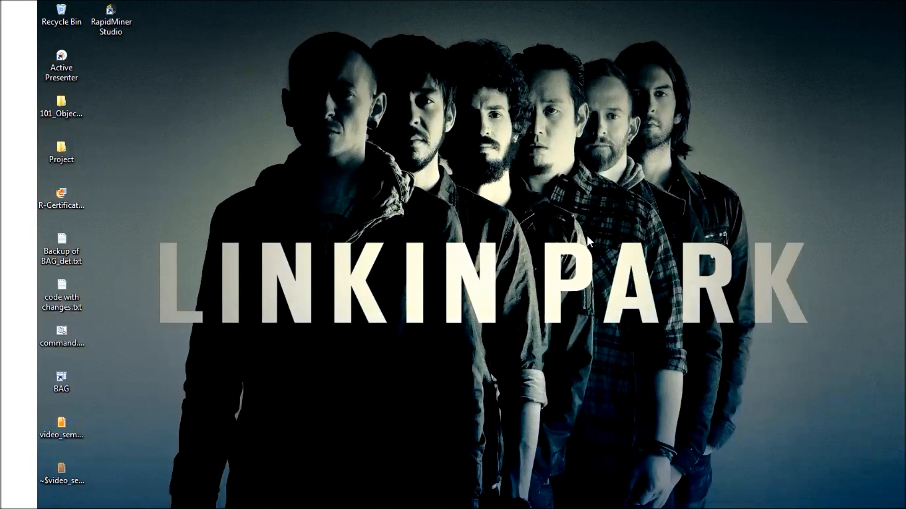
mouse_move(557, 507)
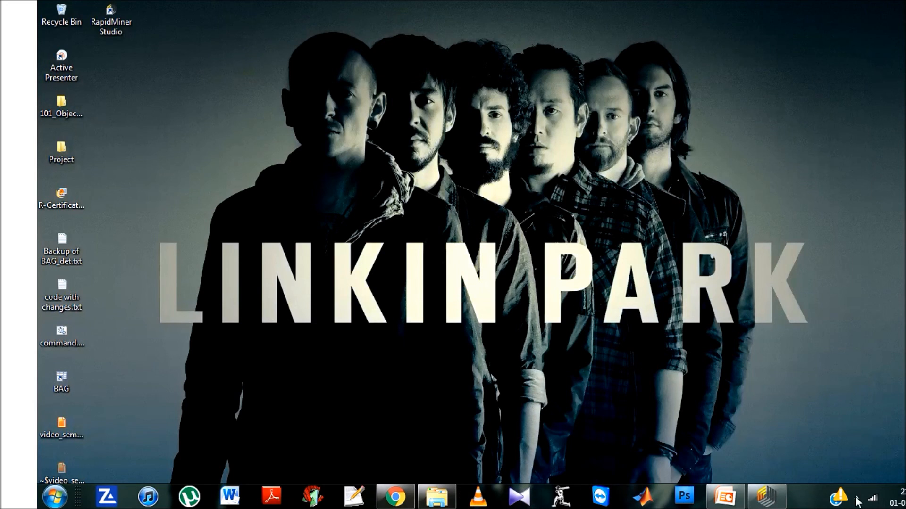